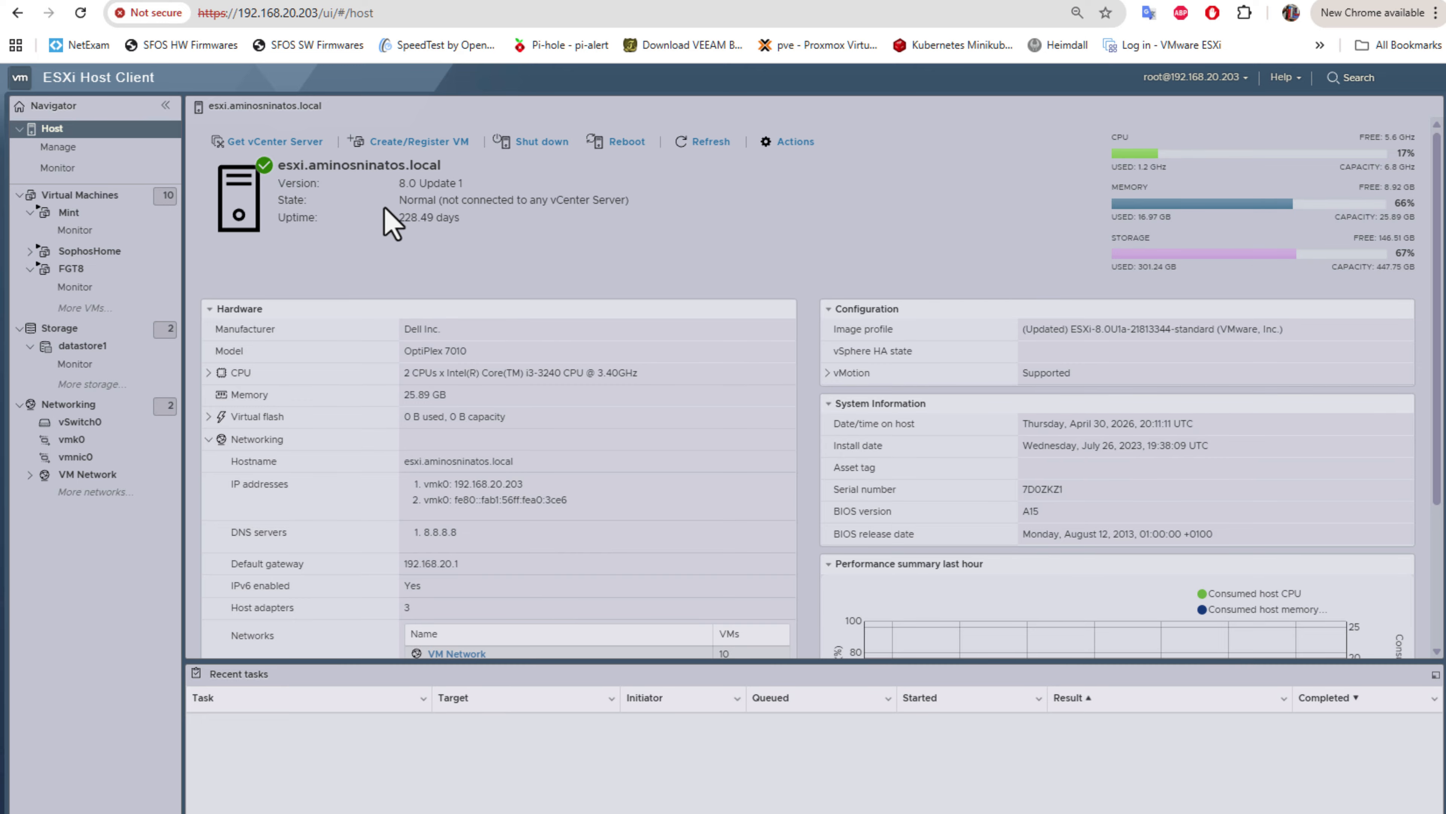
# - Select the FGT8 virtual machine on the ESXi host and open its console
pyautogui.click(85, 252)
pyautogui.click(71, 268)
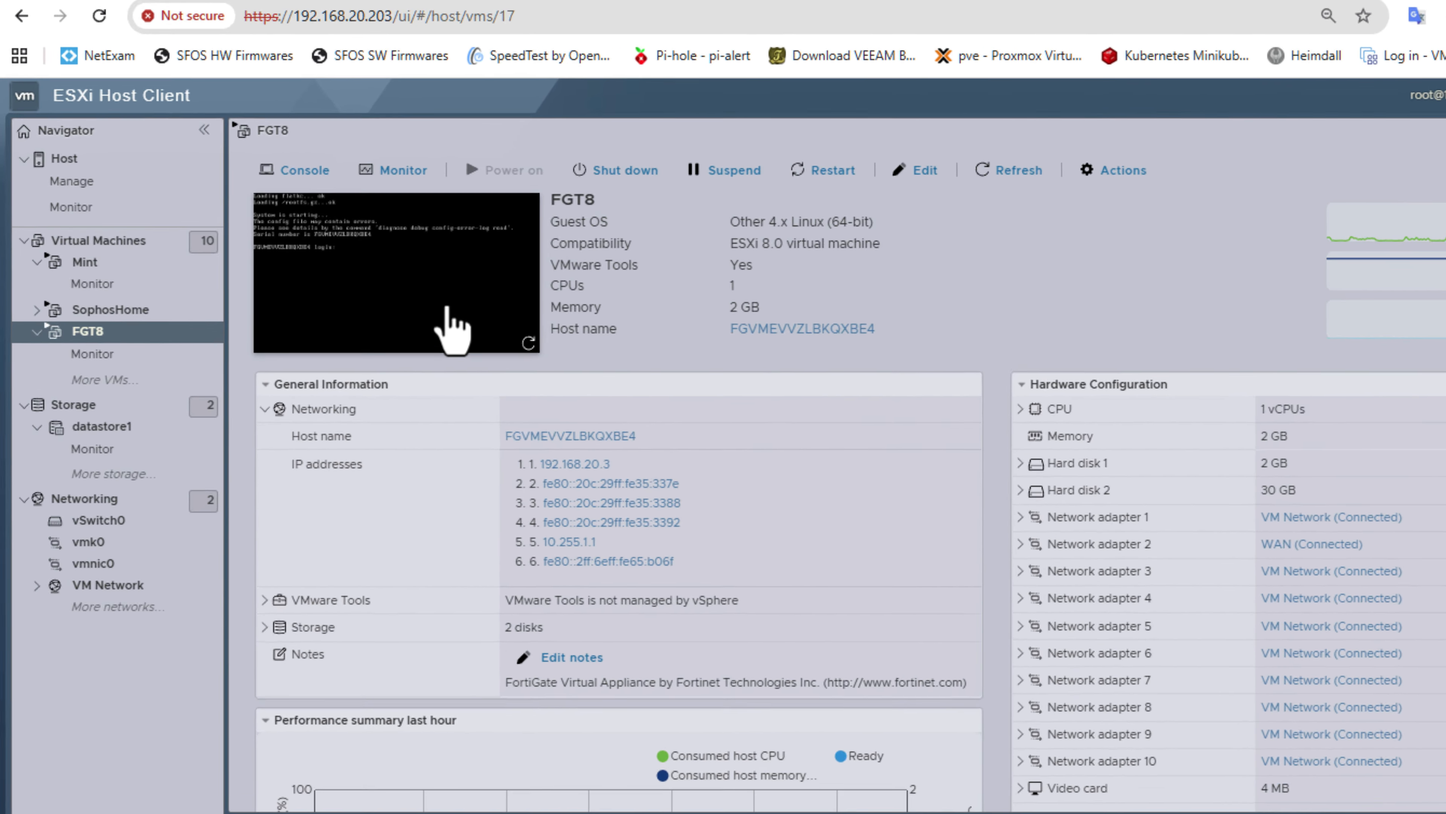
pyautogui.click(313, 225)
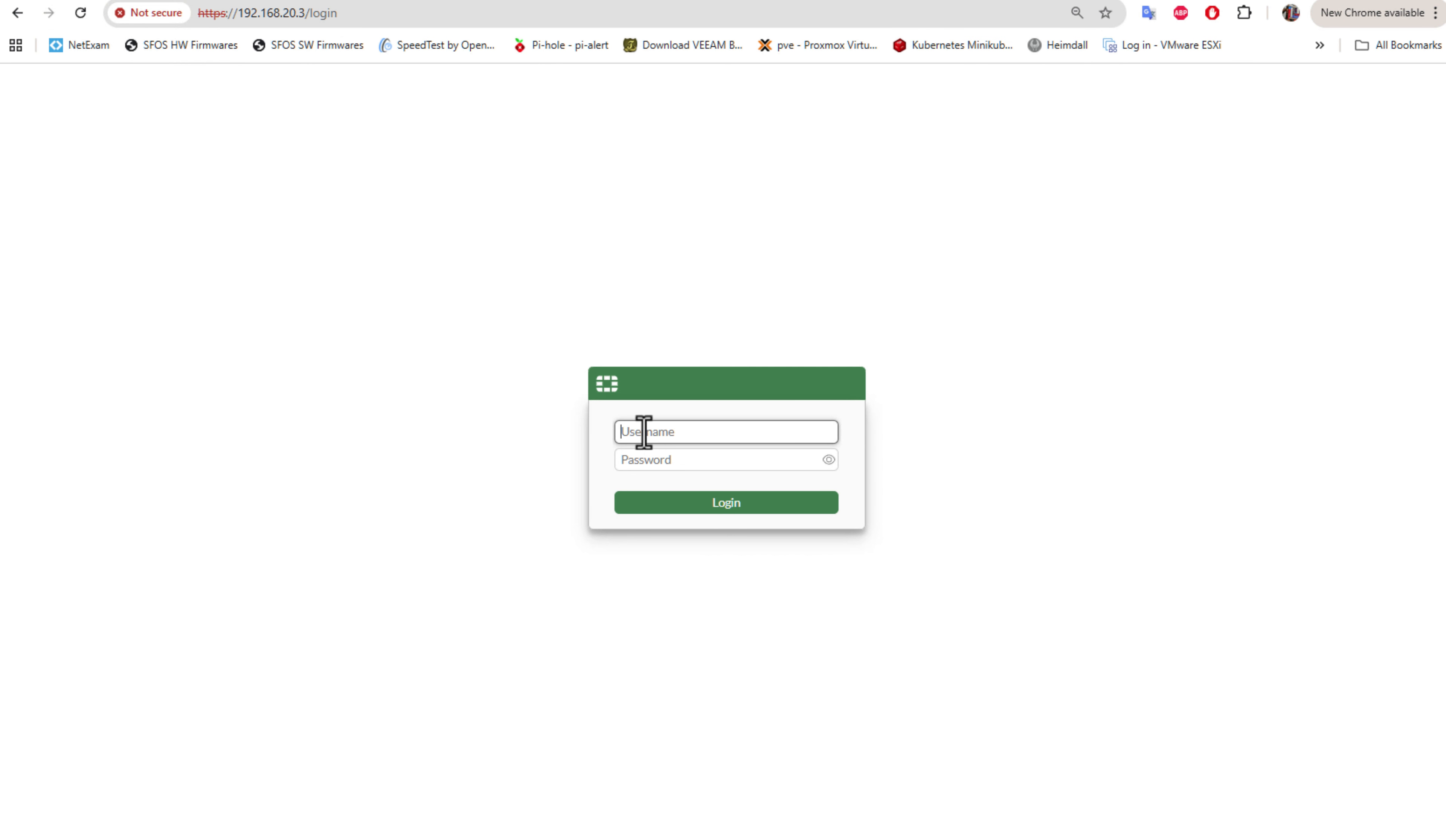
# - Log in to the FortiGate at 192.168.20.3 as admin with the account password
pyautogui.click(643, 431)
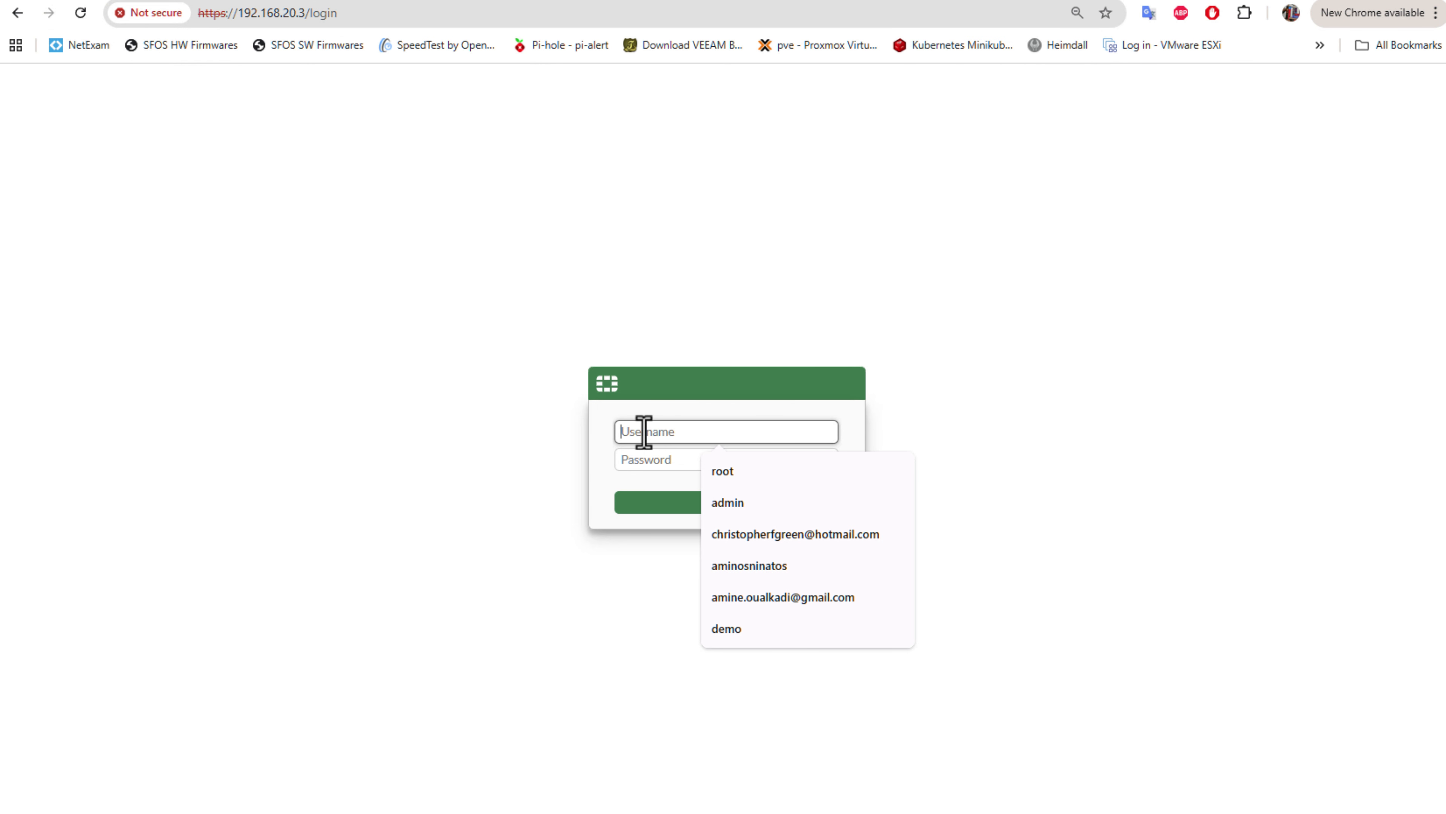
pyautogui.write('a')
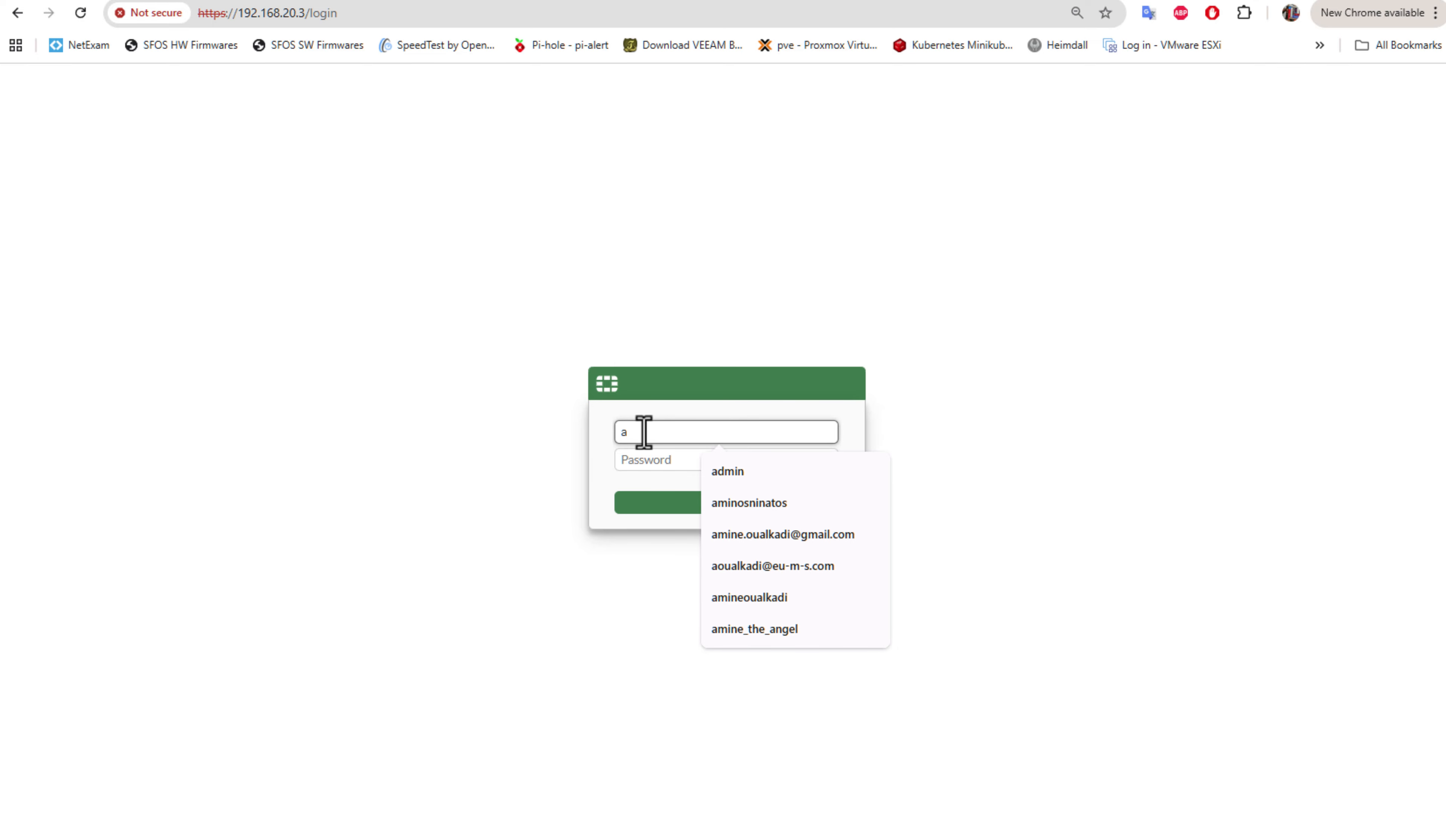
pyautogui.write('dmin')
pyautogui.press('Tab')
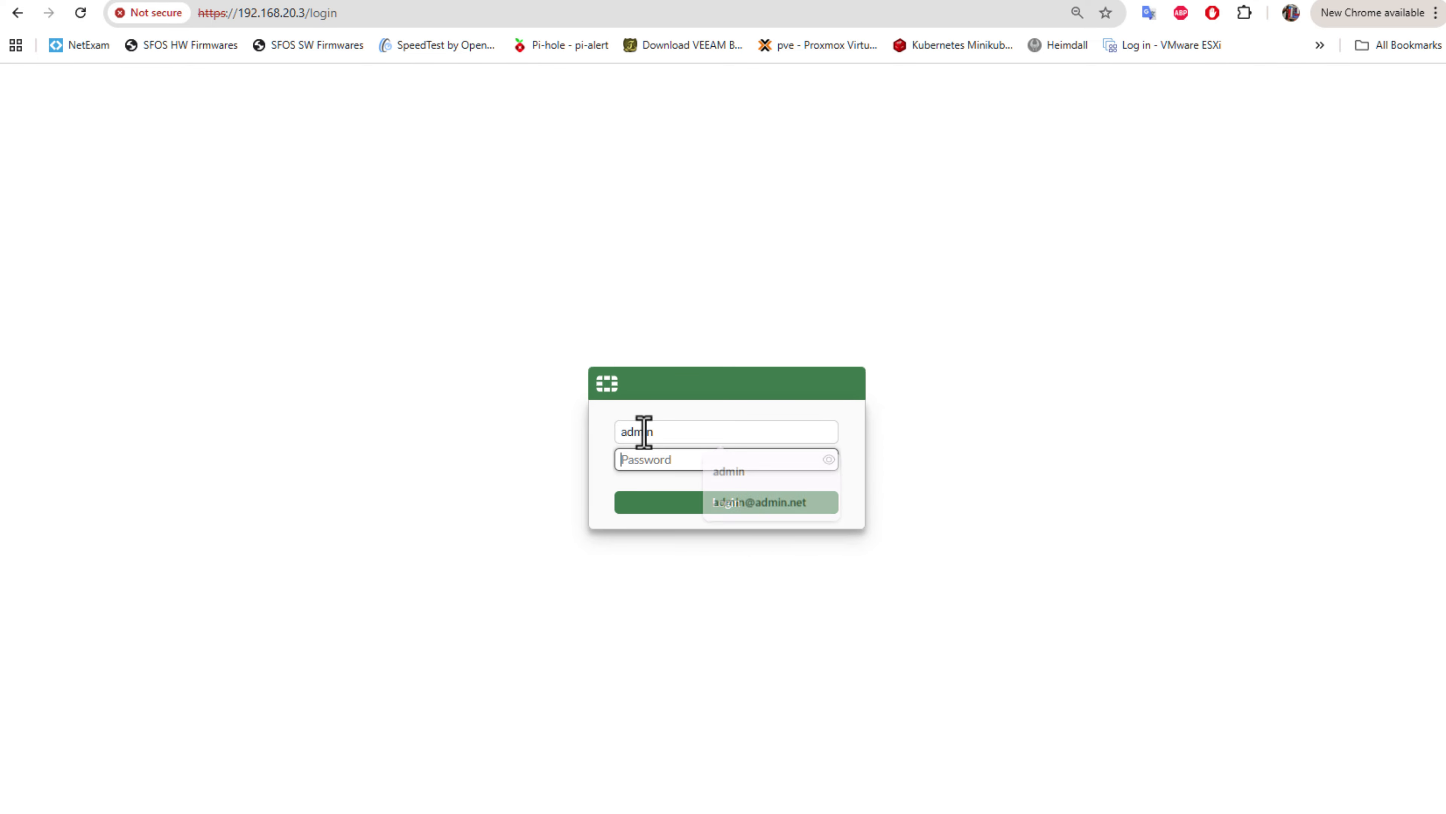
pyautogui.write('****')
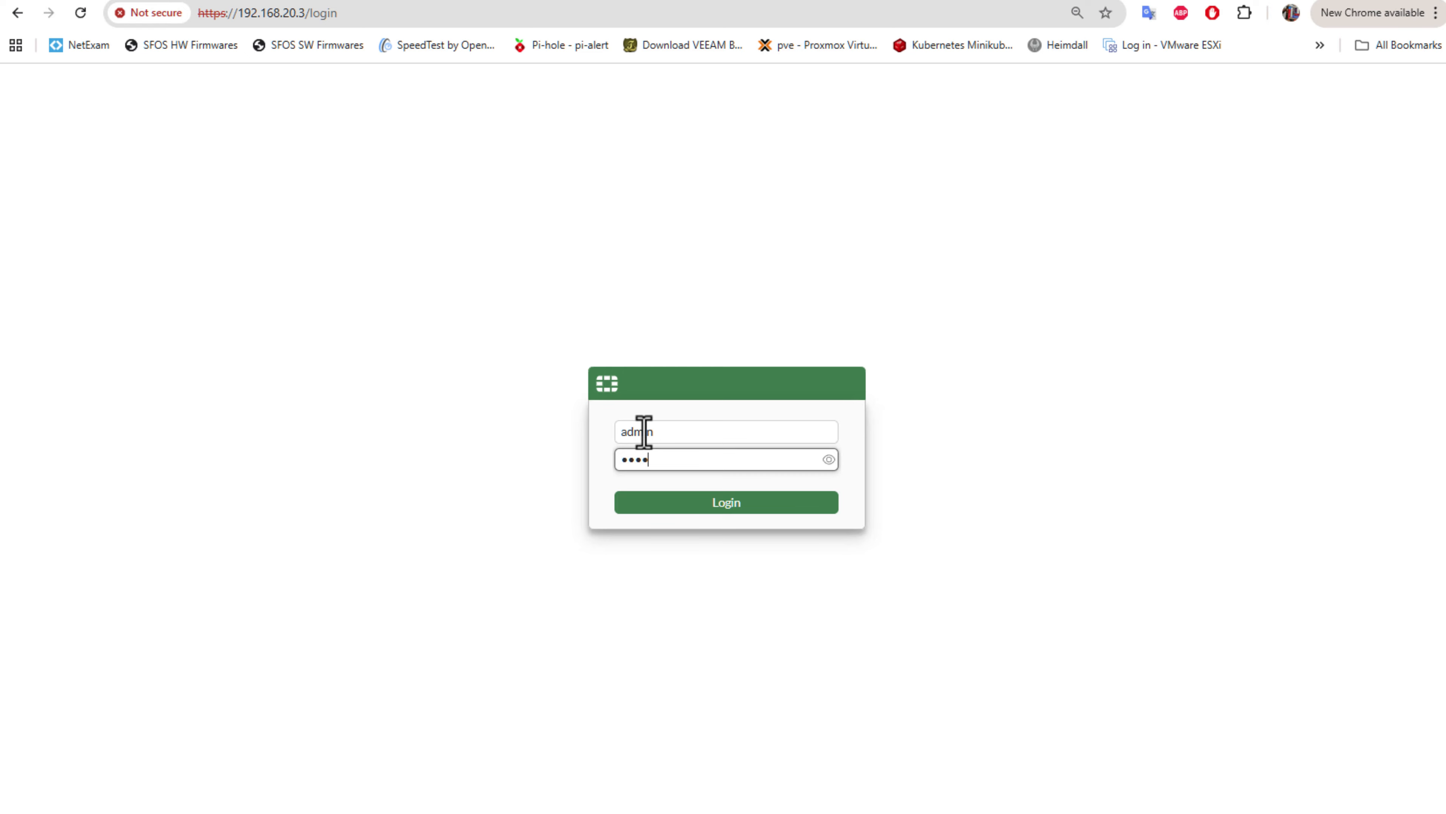
pyautogui.write('********')
pyautogui.click(719, 502)
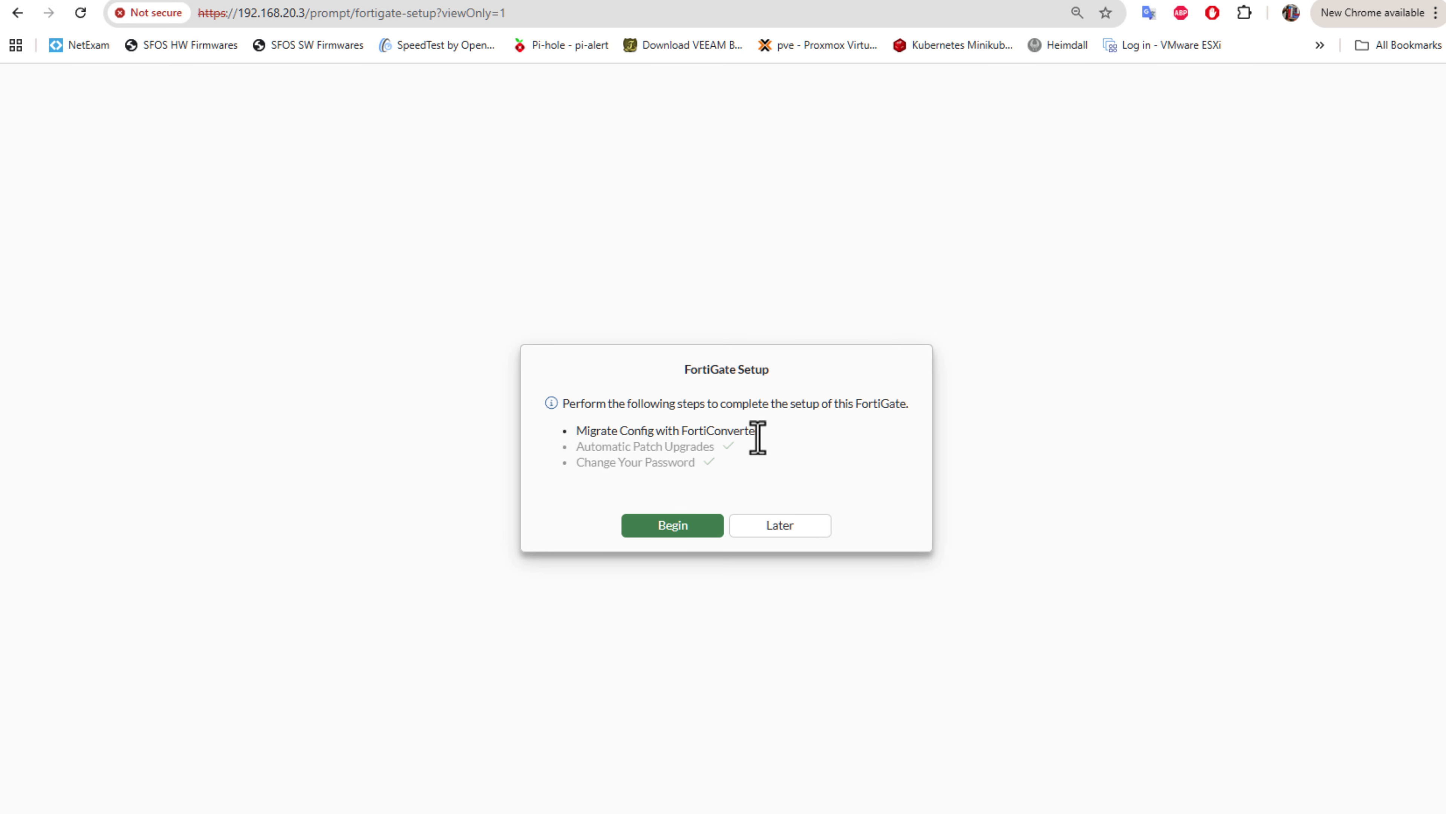
# - Begin the FortiGate setup and postpone the FortiConverter configuration migration to reach the status dashboard
pyautogui.click(672, 527)
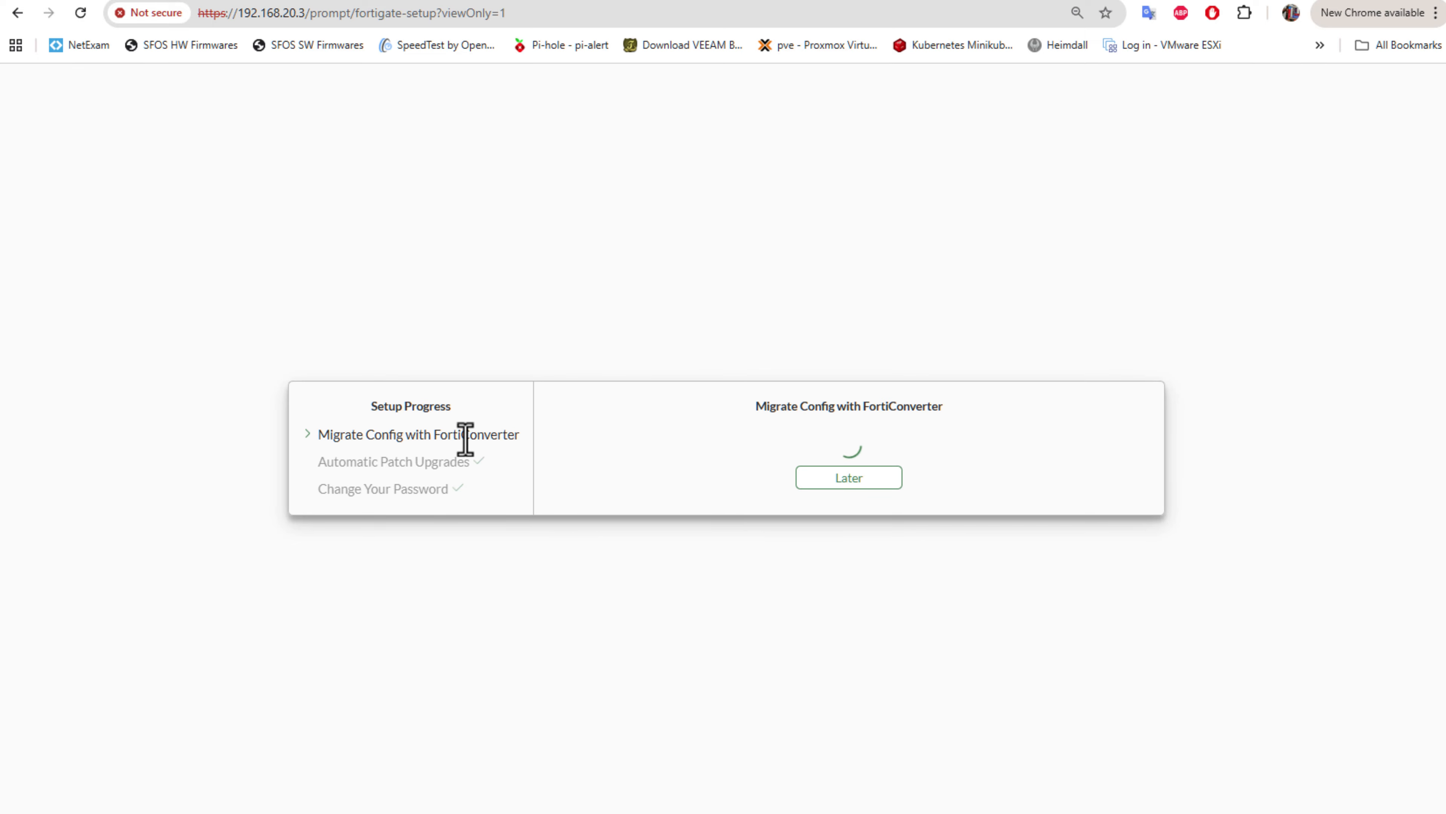
pyautogui.click(851, 483)
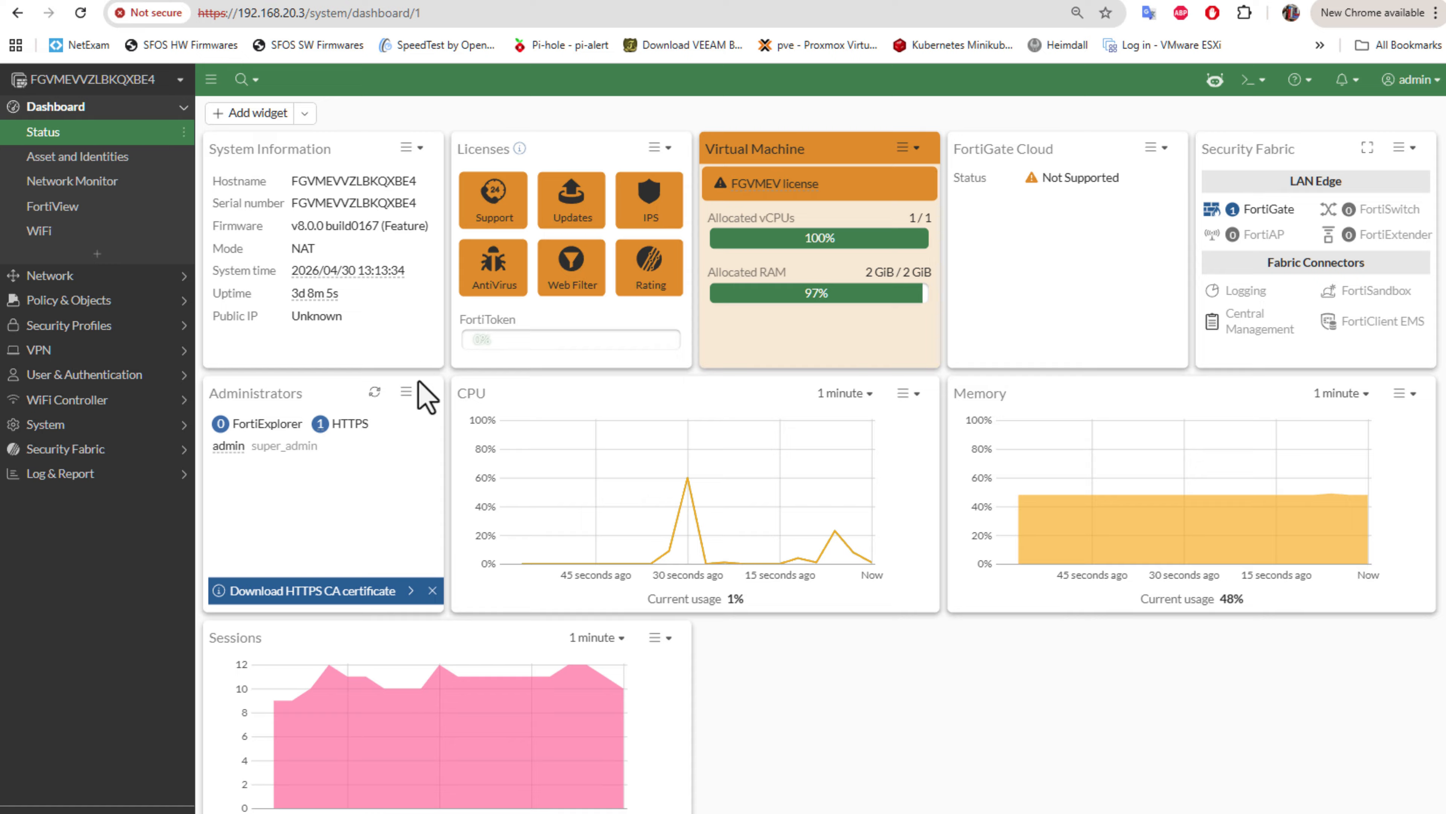
pyautogui.moveTo(571, 223)
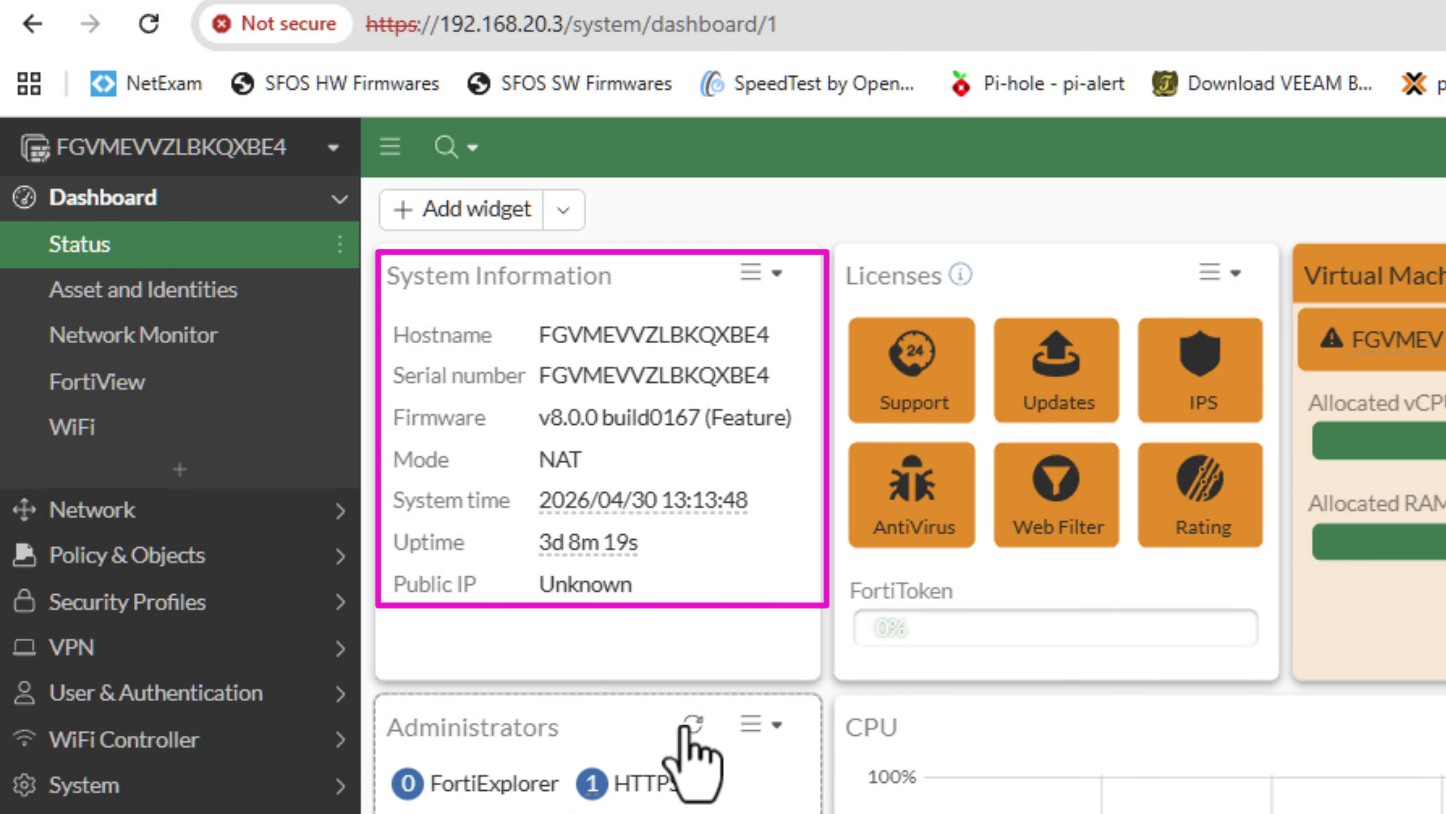
pyautogui.moveTo(704, 511)
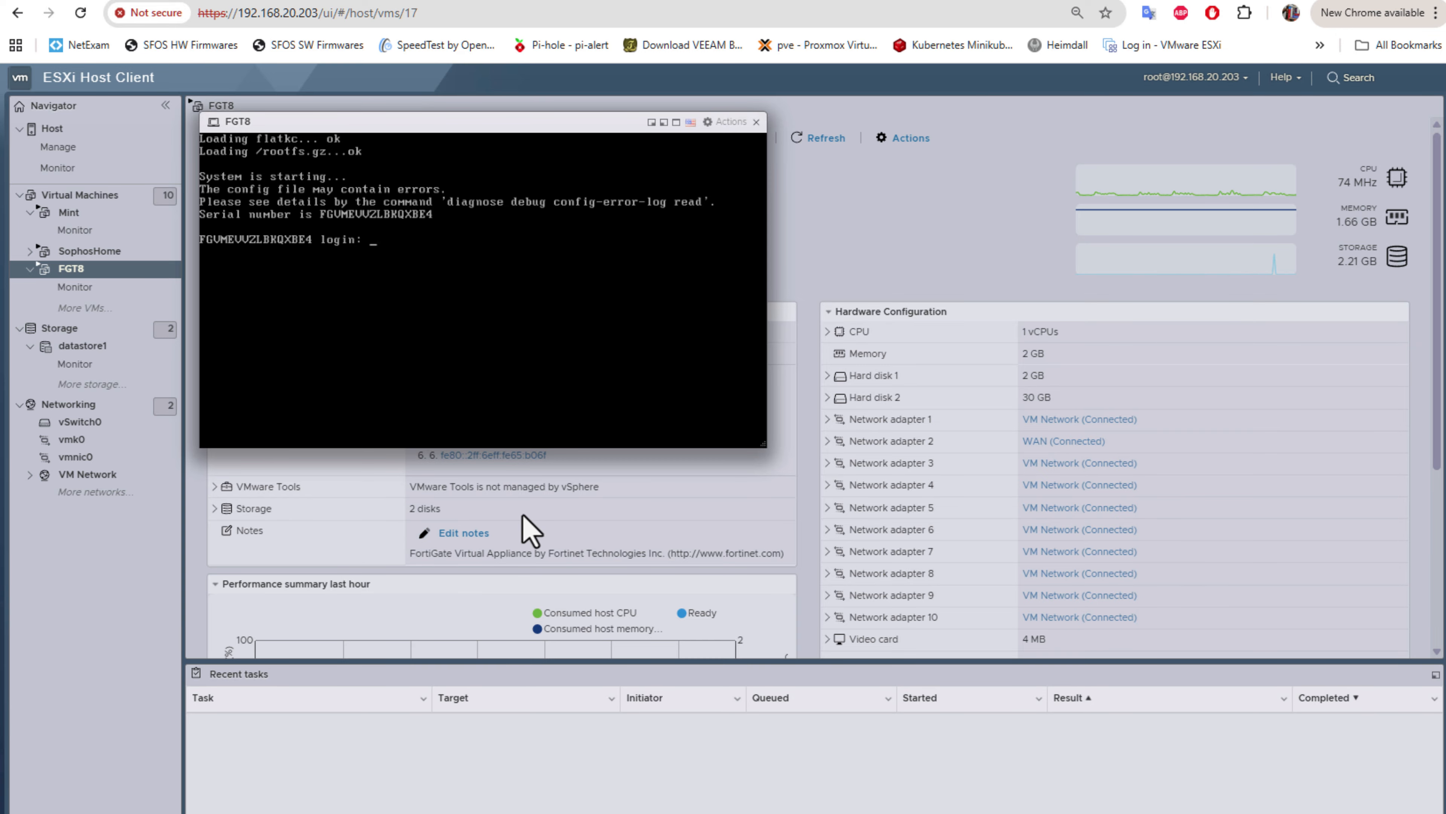
# - Close the FGT8 console in ESXi and open the network interfaces list on the FortiGate
pyautogui.click(756, 123)
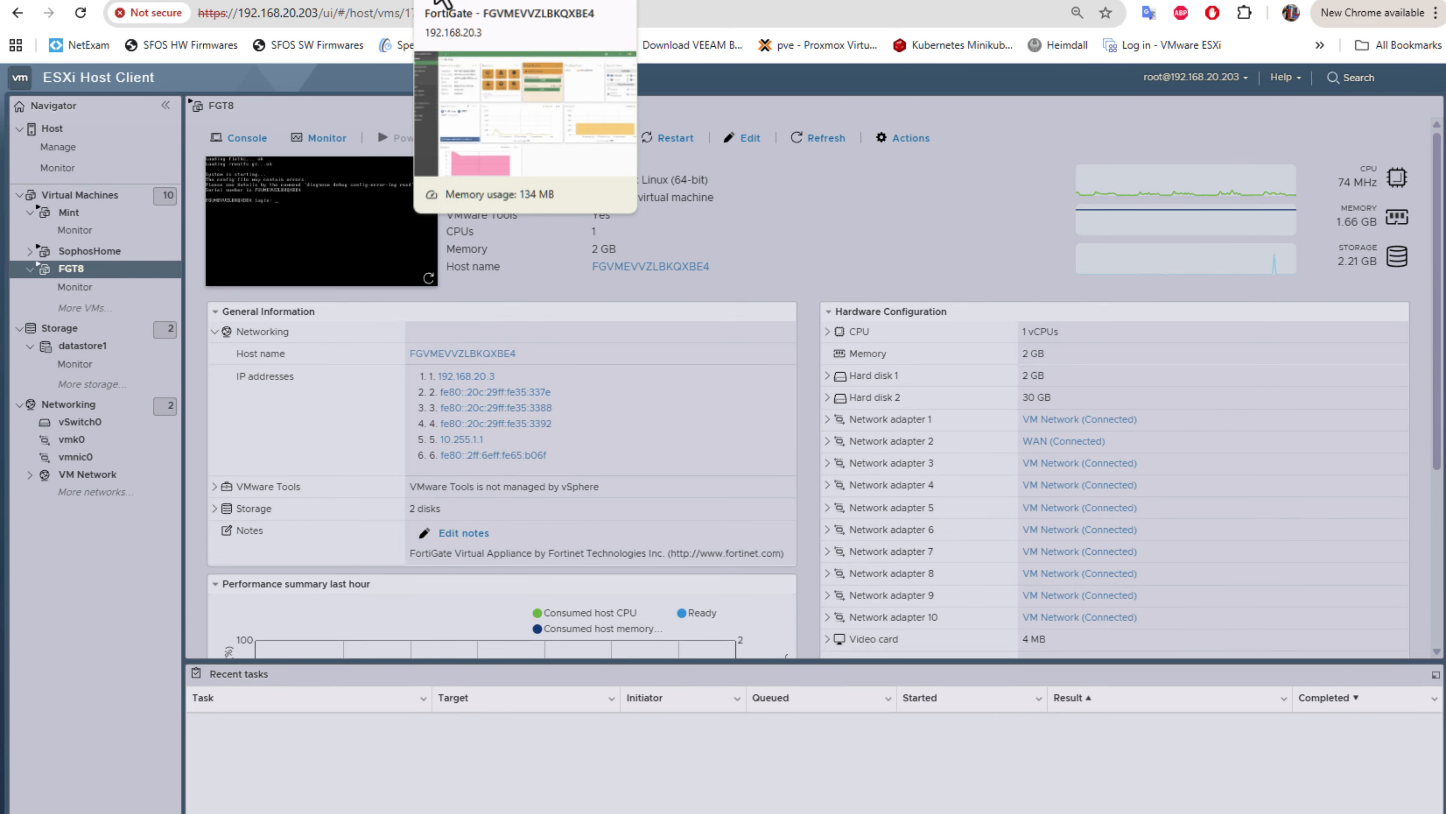
pyautogui.click(440, 1)
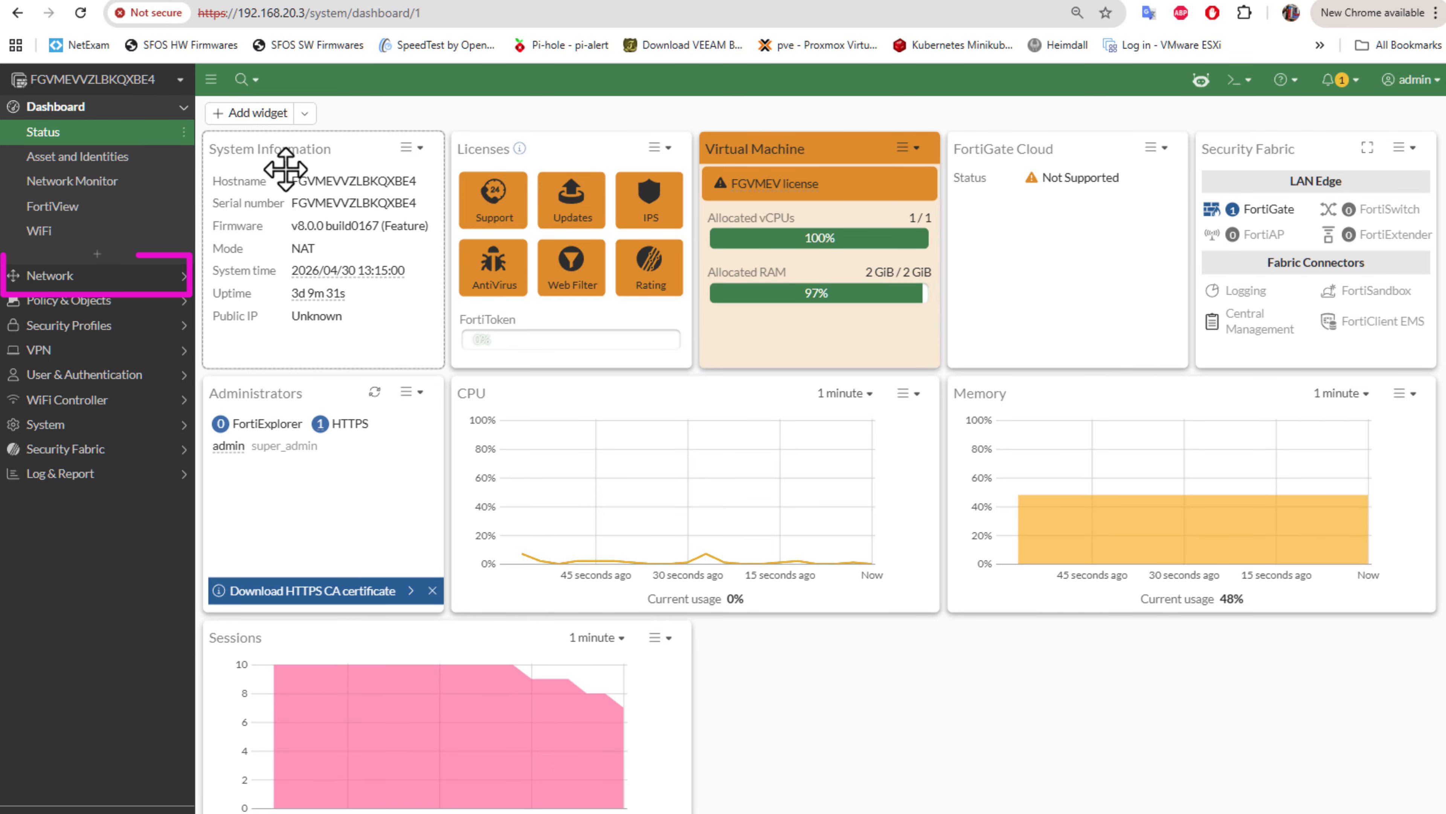
pyautogui.click(103, 279)
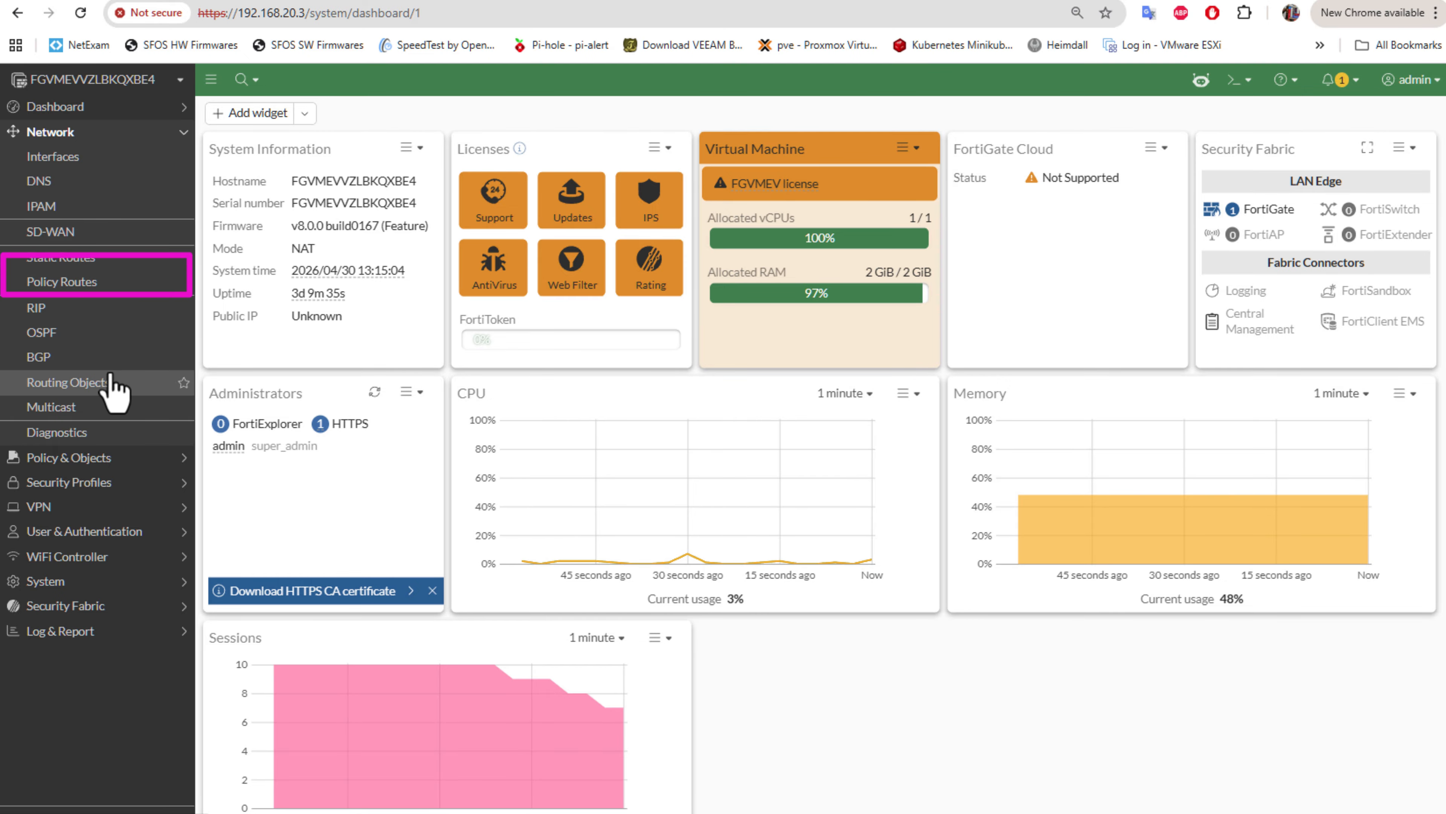
pyautogui.click(84, 165)
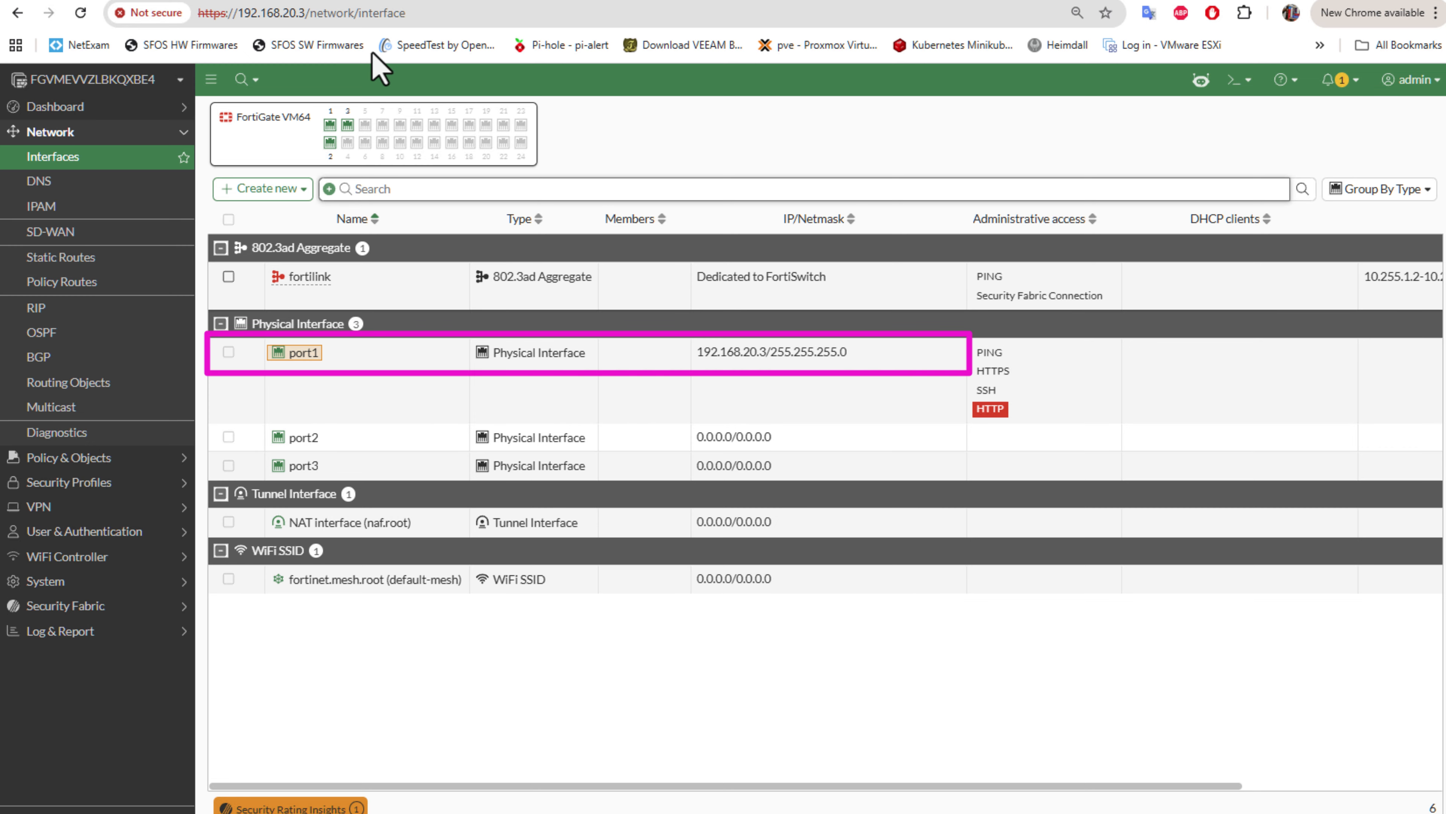
pyautogui.click(346, 403)
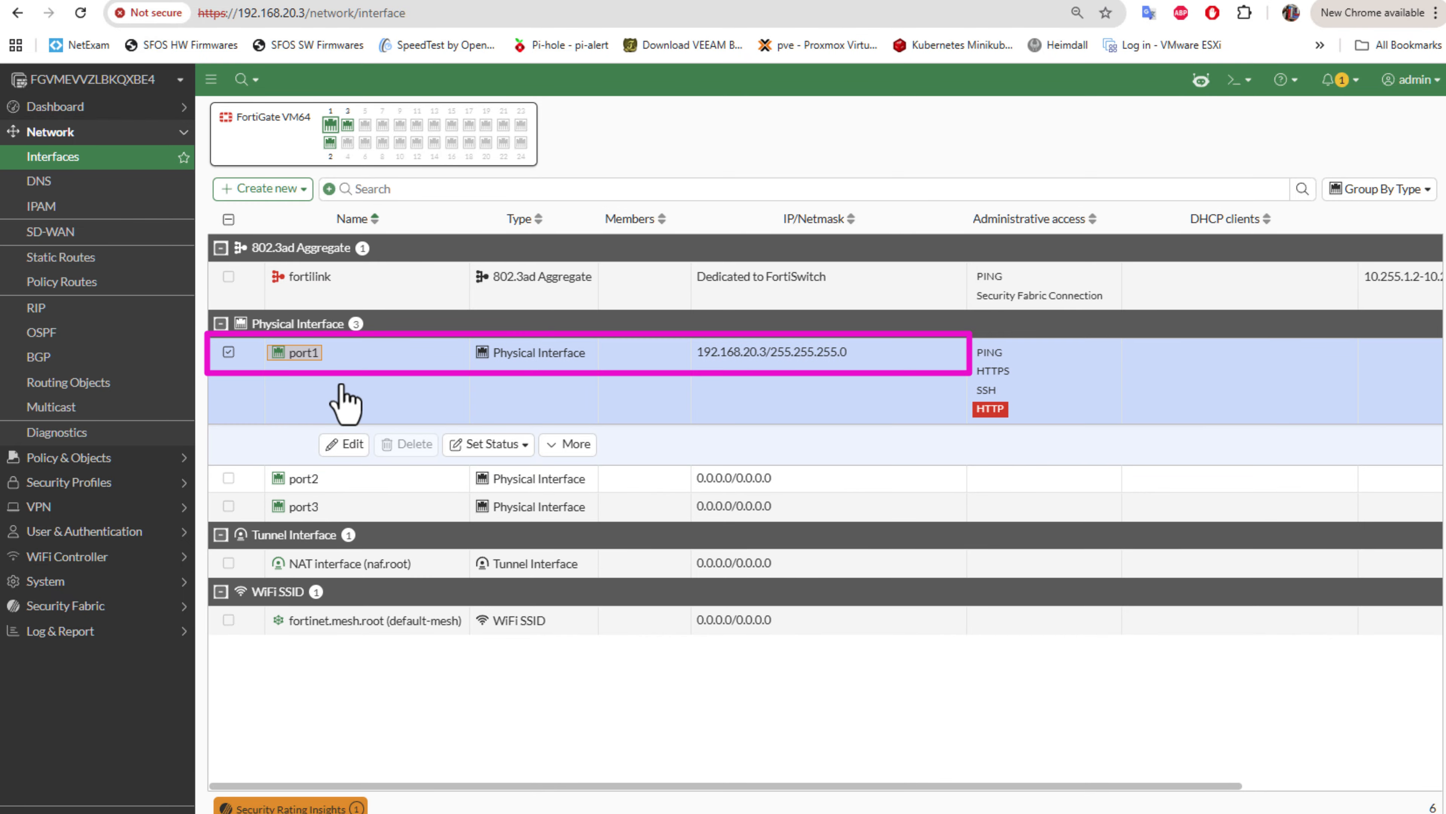
pyautogui.click(359, 446)
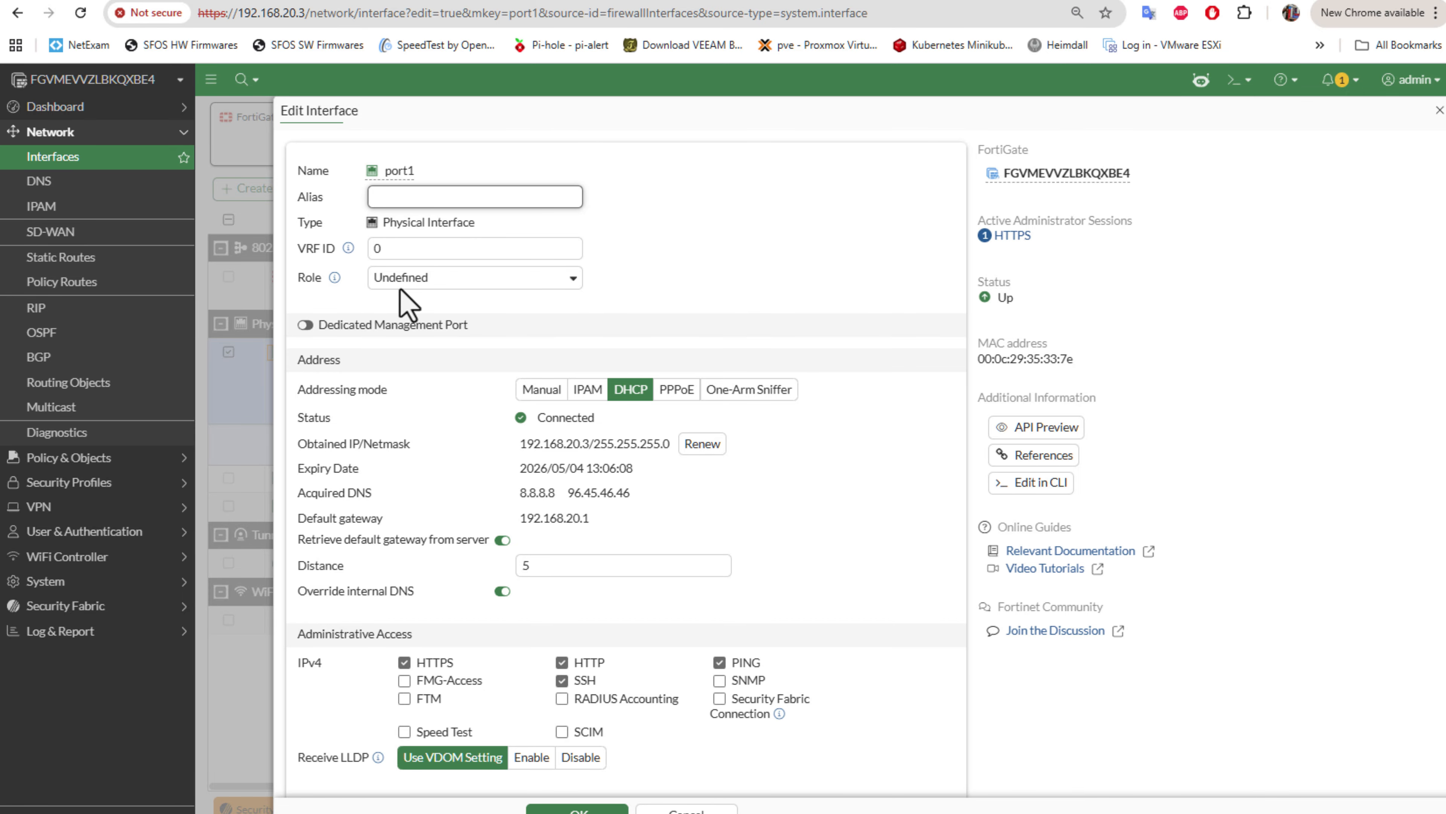
pyautogui.click(563, 279)
pyautogui.click(433, 301)
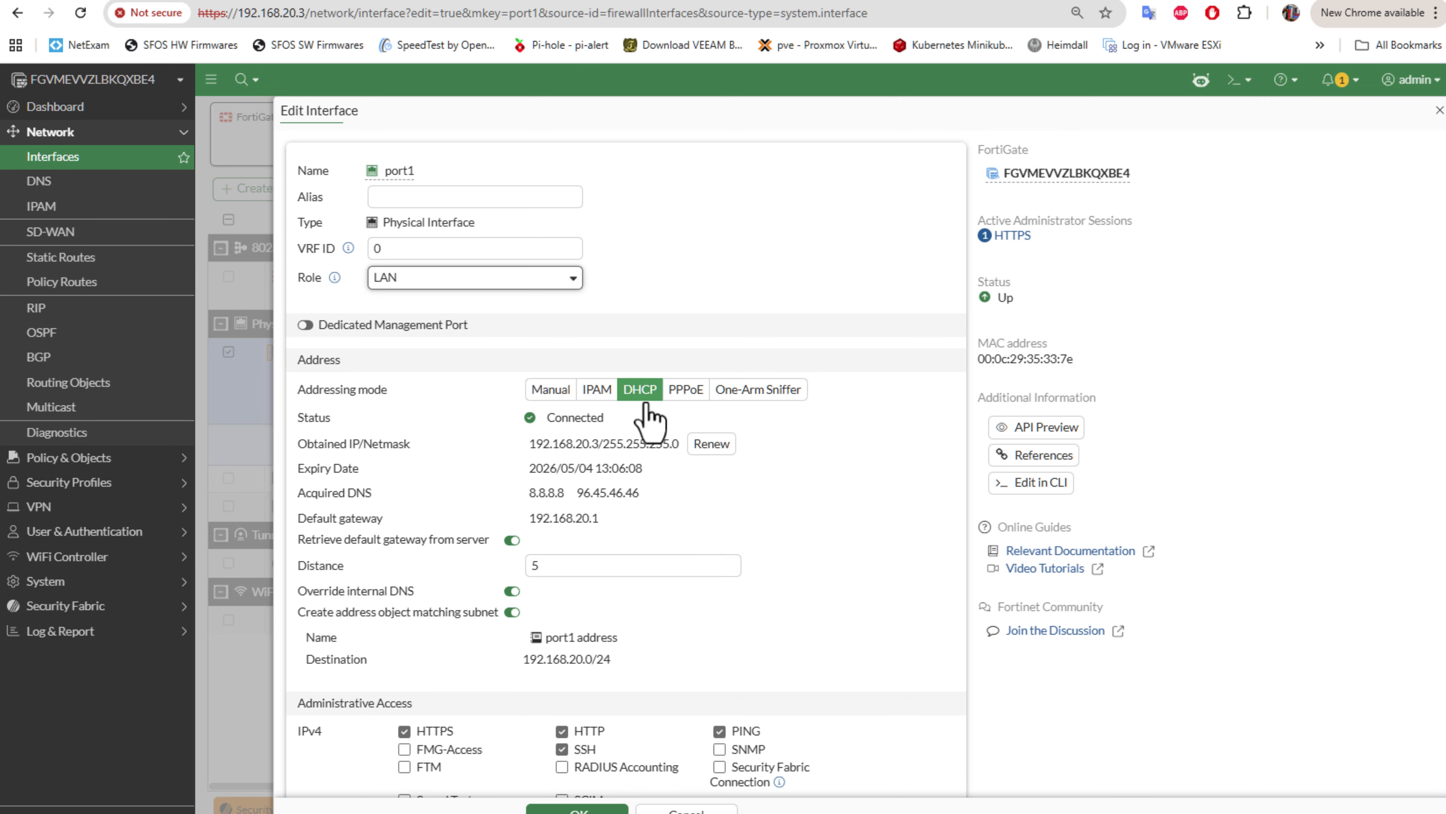
pyautogui.click(552, 399)
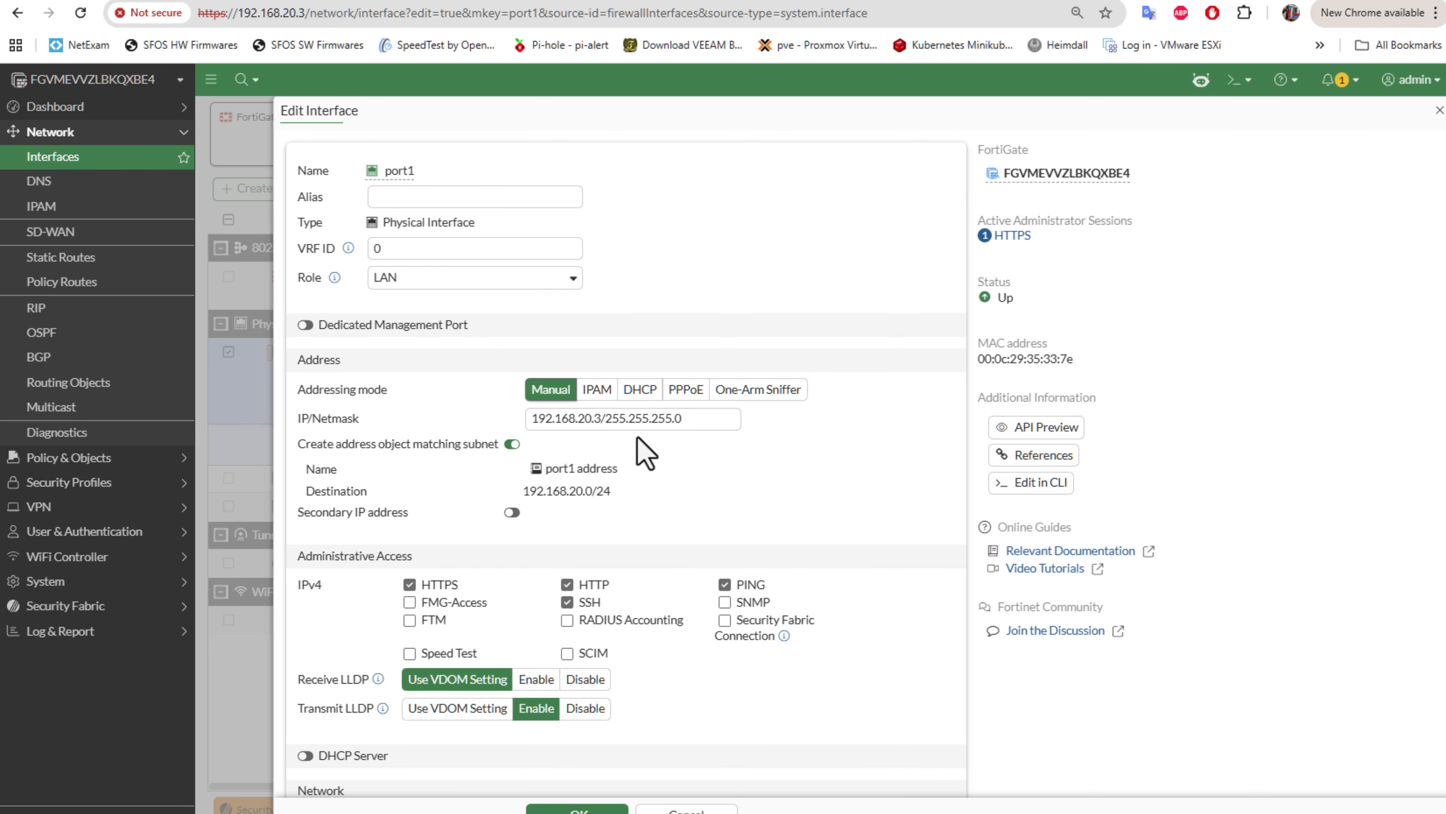
pyautogui.click(646, 398)
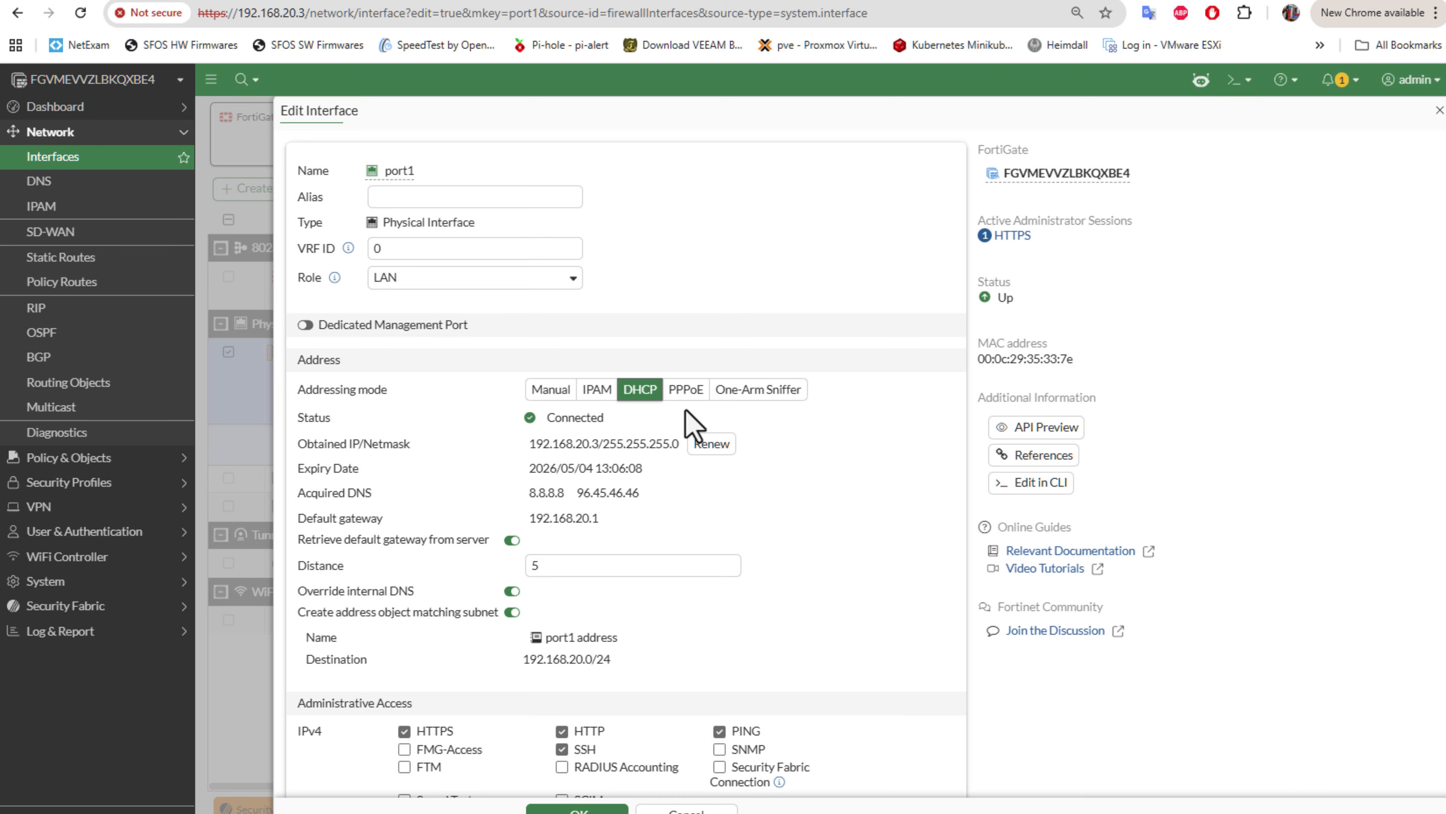
pyautogui.scroll(-3, 526, 481)
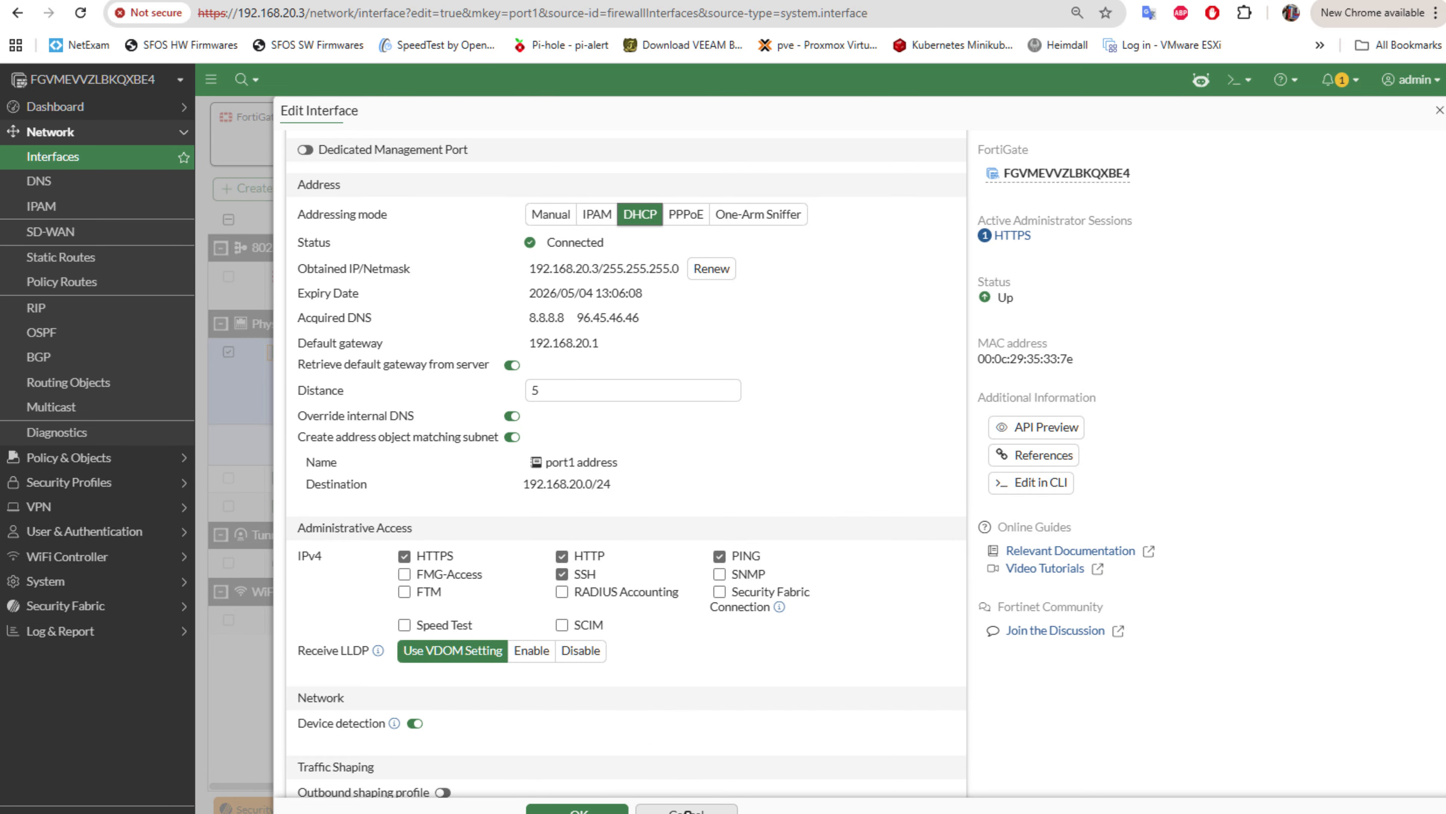
pyautogui.click(686, 809)
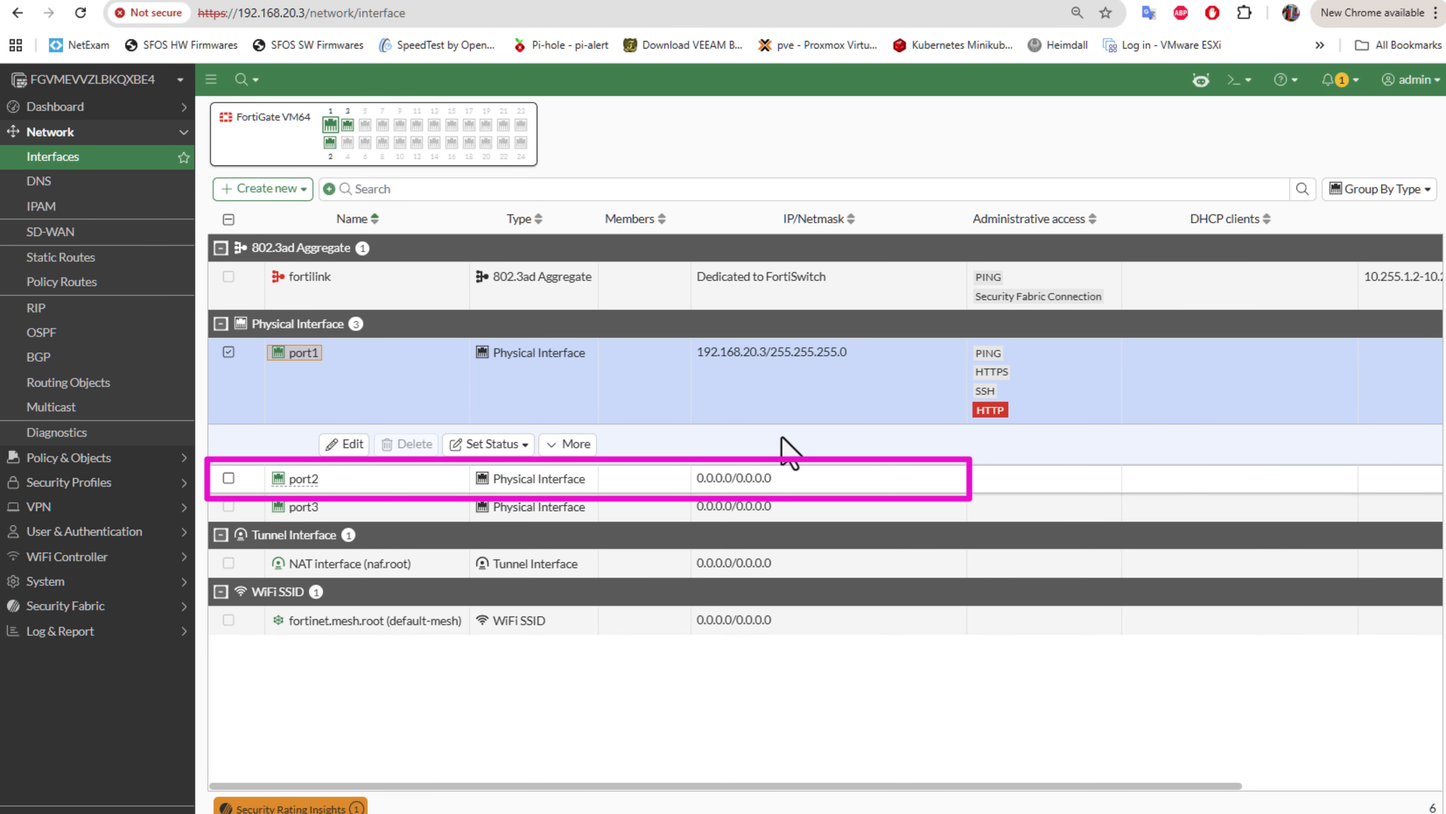
# - Open port2 for editing and set its role to WAN
pyautogui.click(296, 481)
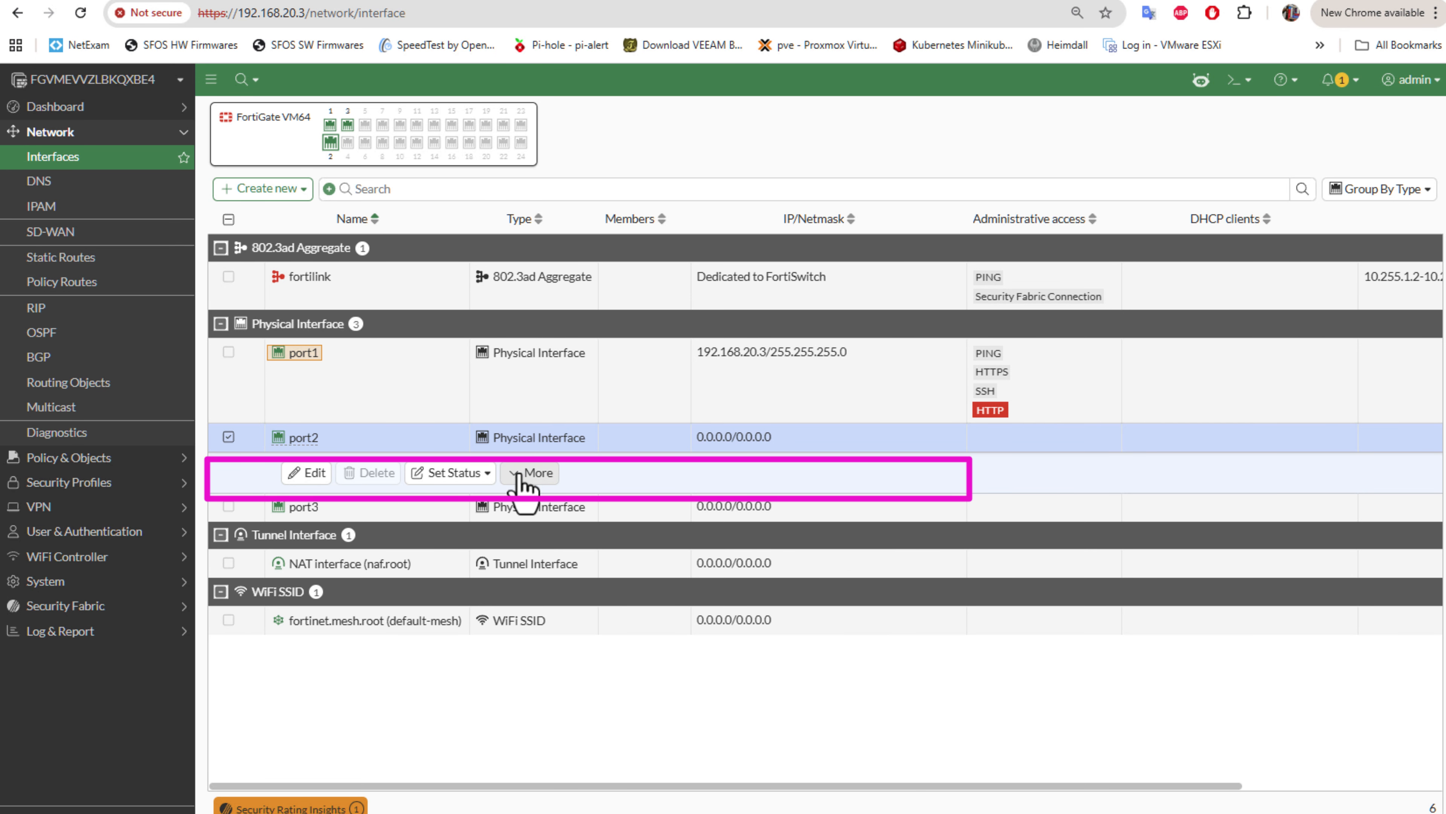
pyautogui.click(306, 475)
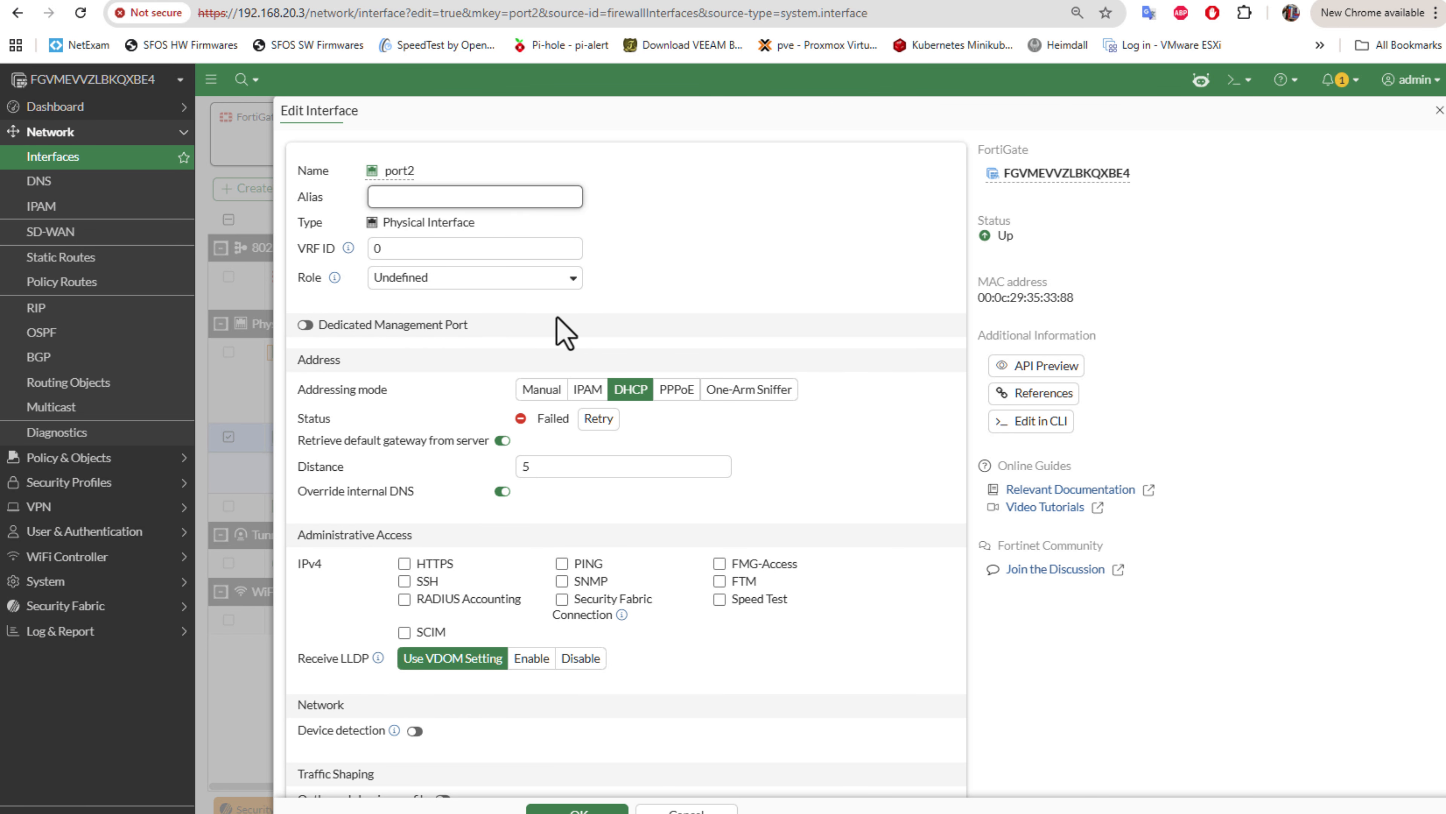
pyautogui.click(555, 282)
pyautogui.click(442, 327)
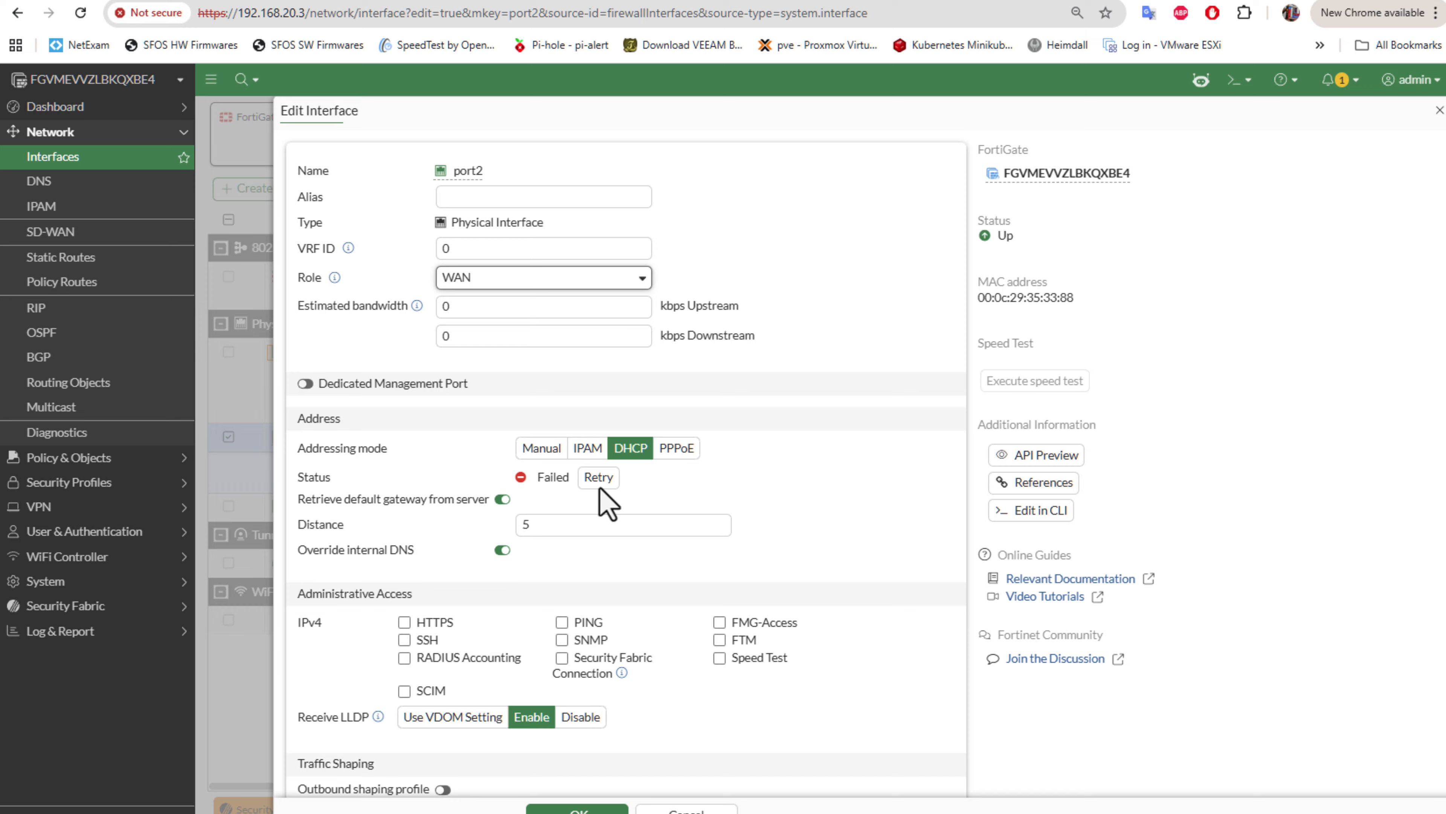
# - Set port2's addressing mode to PPPoE, save the interface and reload the interfaces list to check its IP address
pyautogui.click(542, 450)
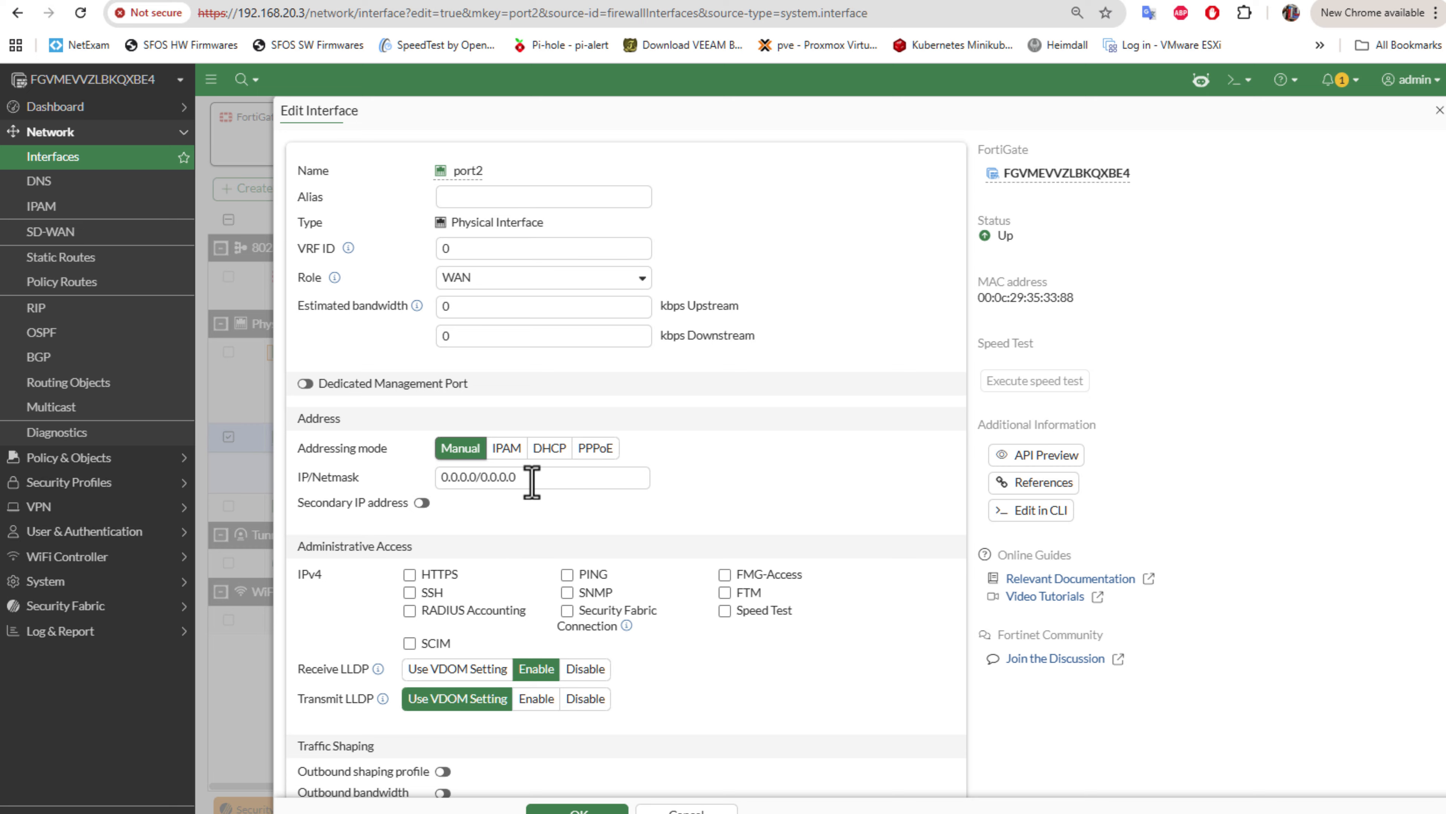
pyautogui.click(549, 448)
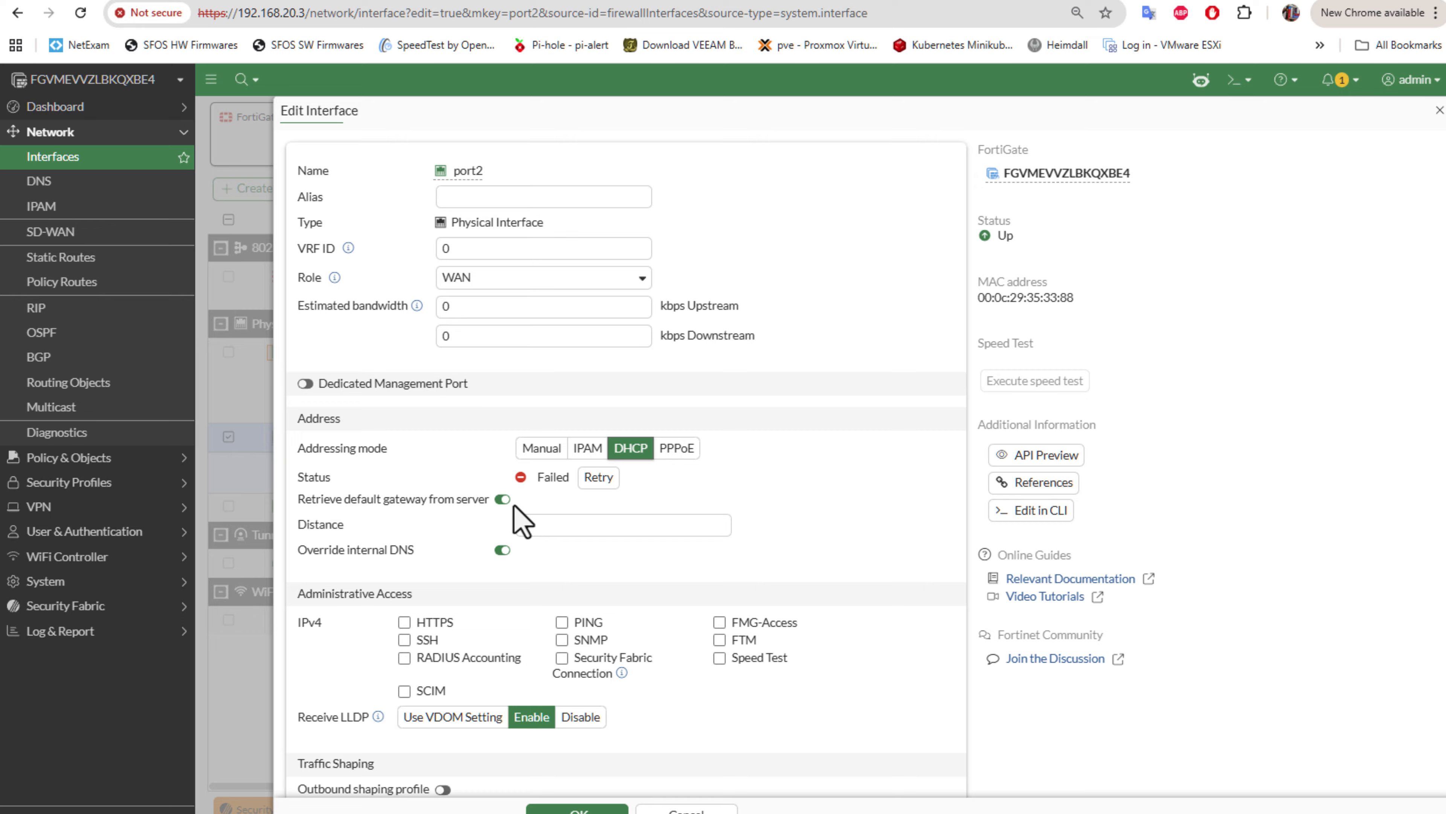
pyautogui.click(677, 448)
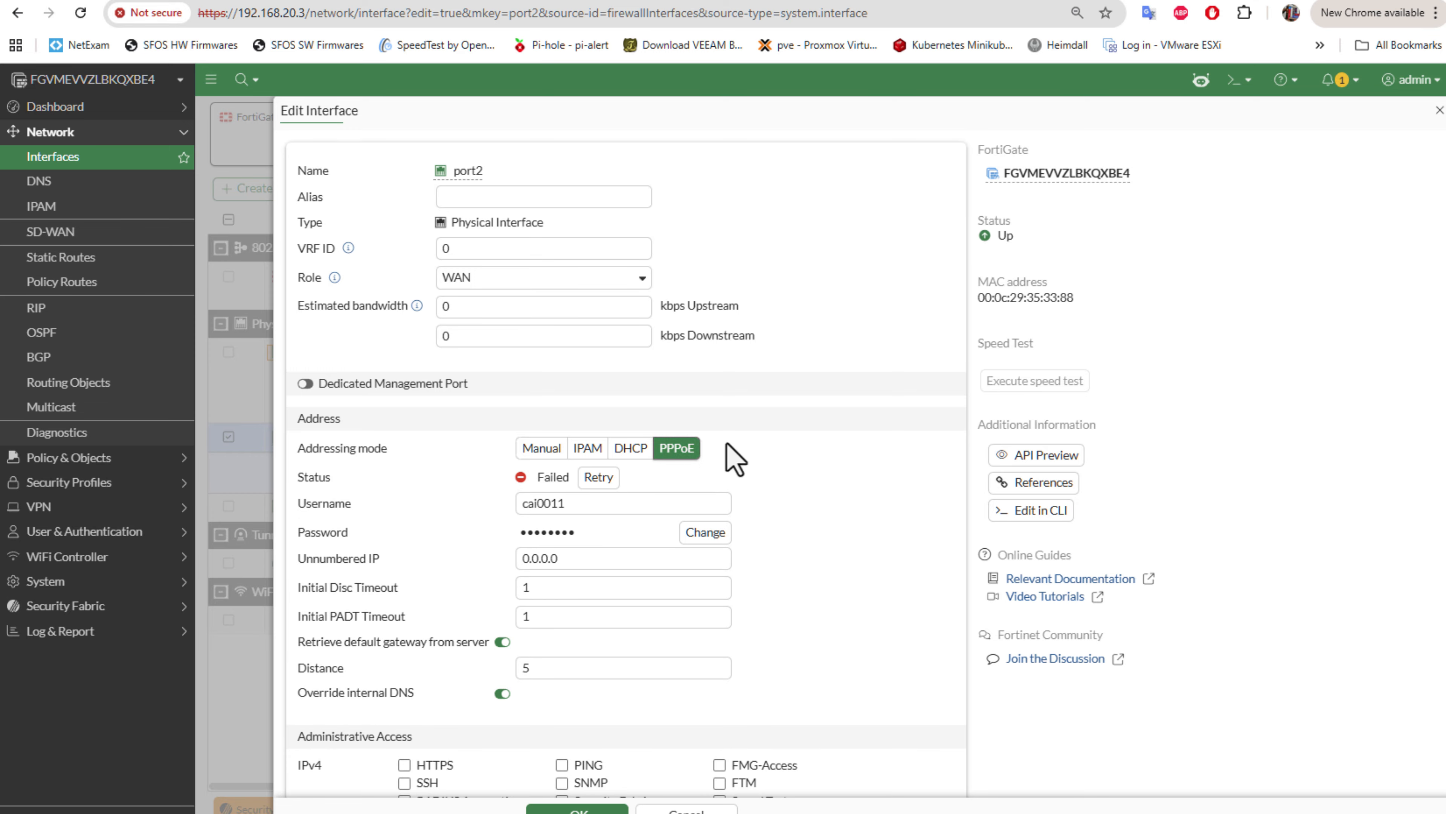
pyautogui.scroll(-1, 779, 491)
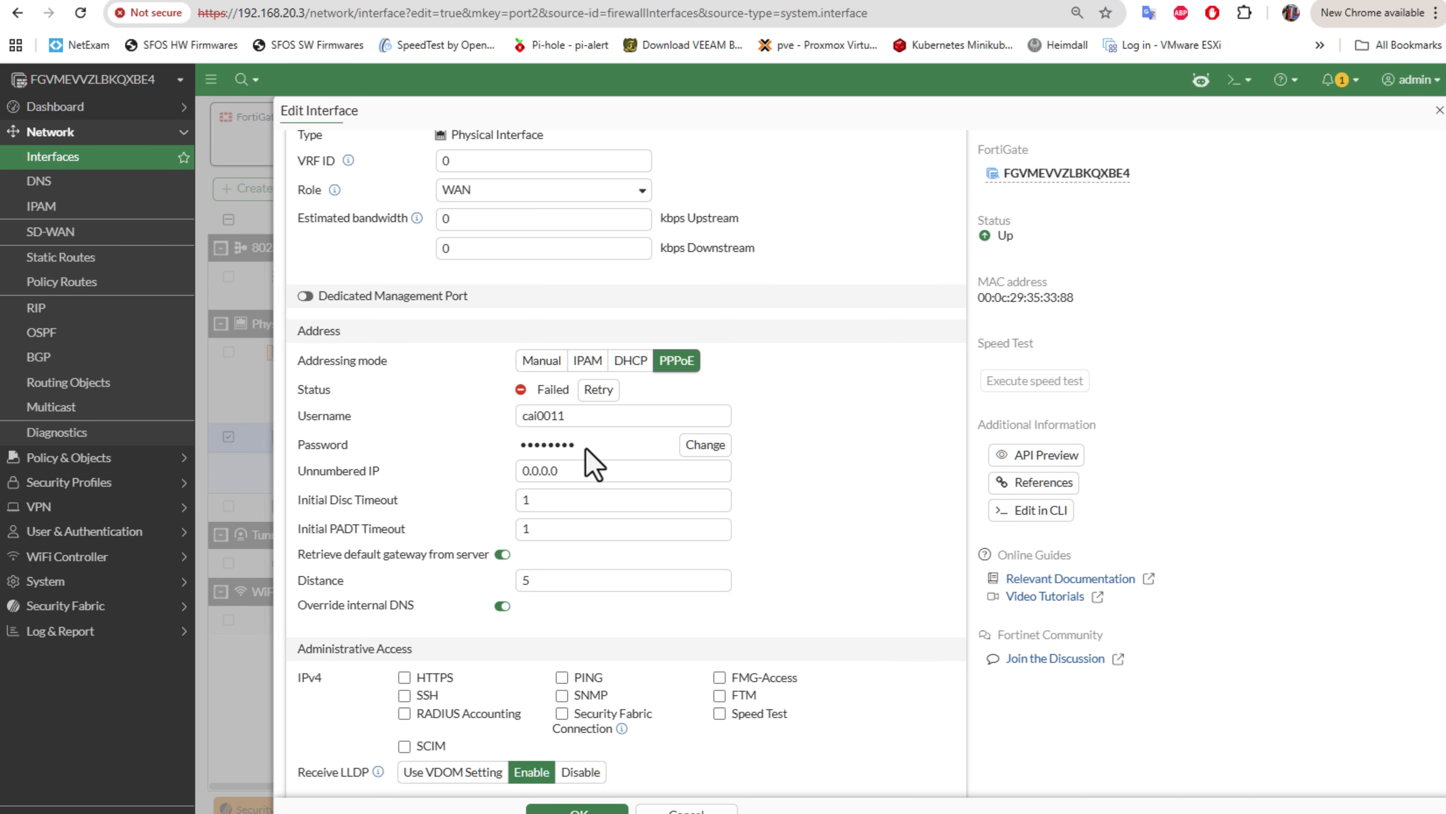
pyautogui.scroll(-2, 592, 465)
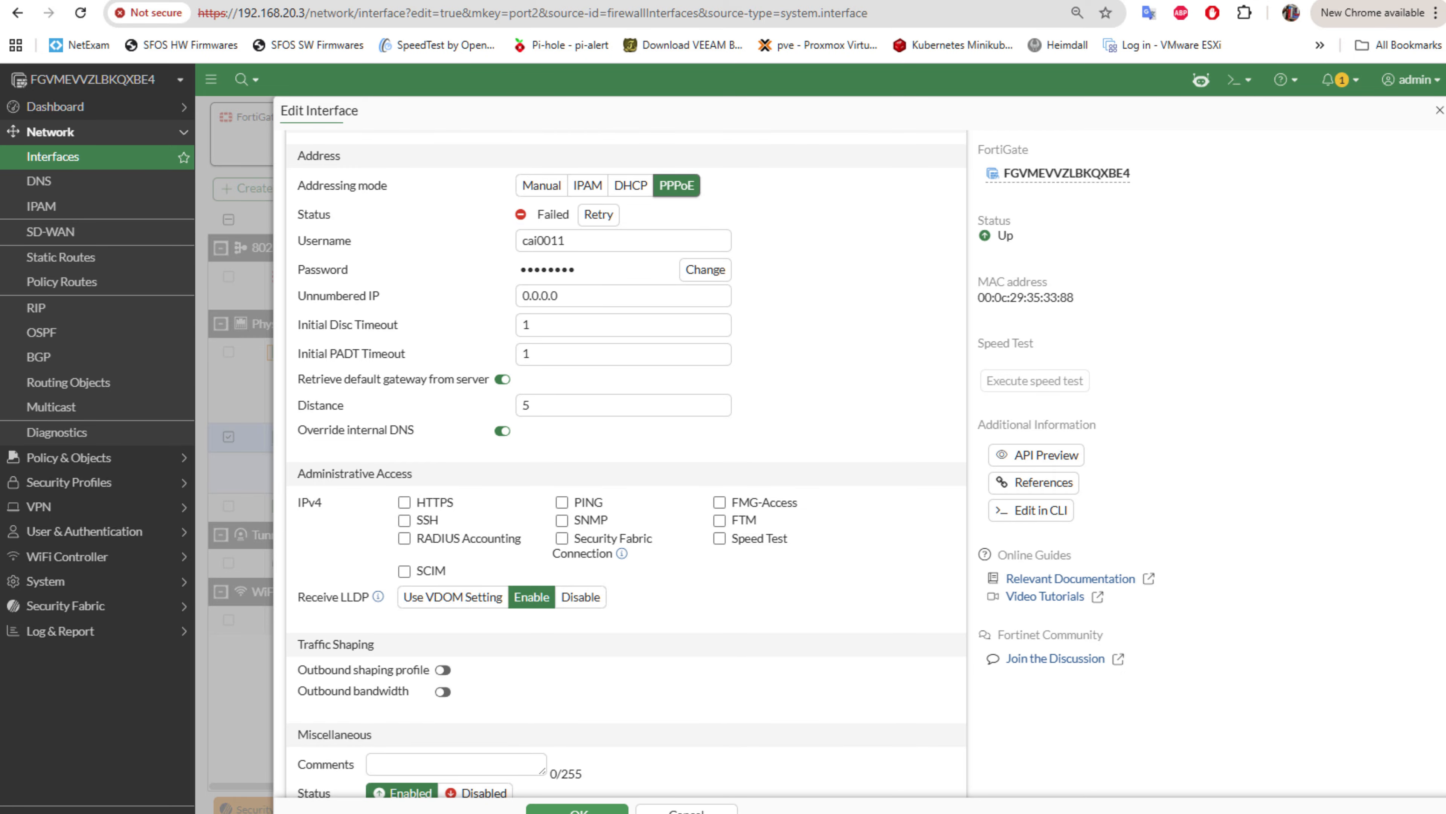
pyautogui.click(576, 807)
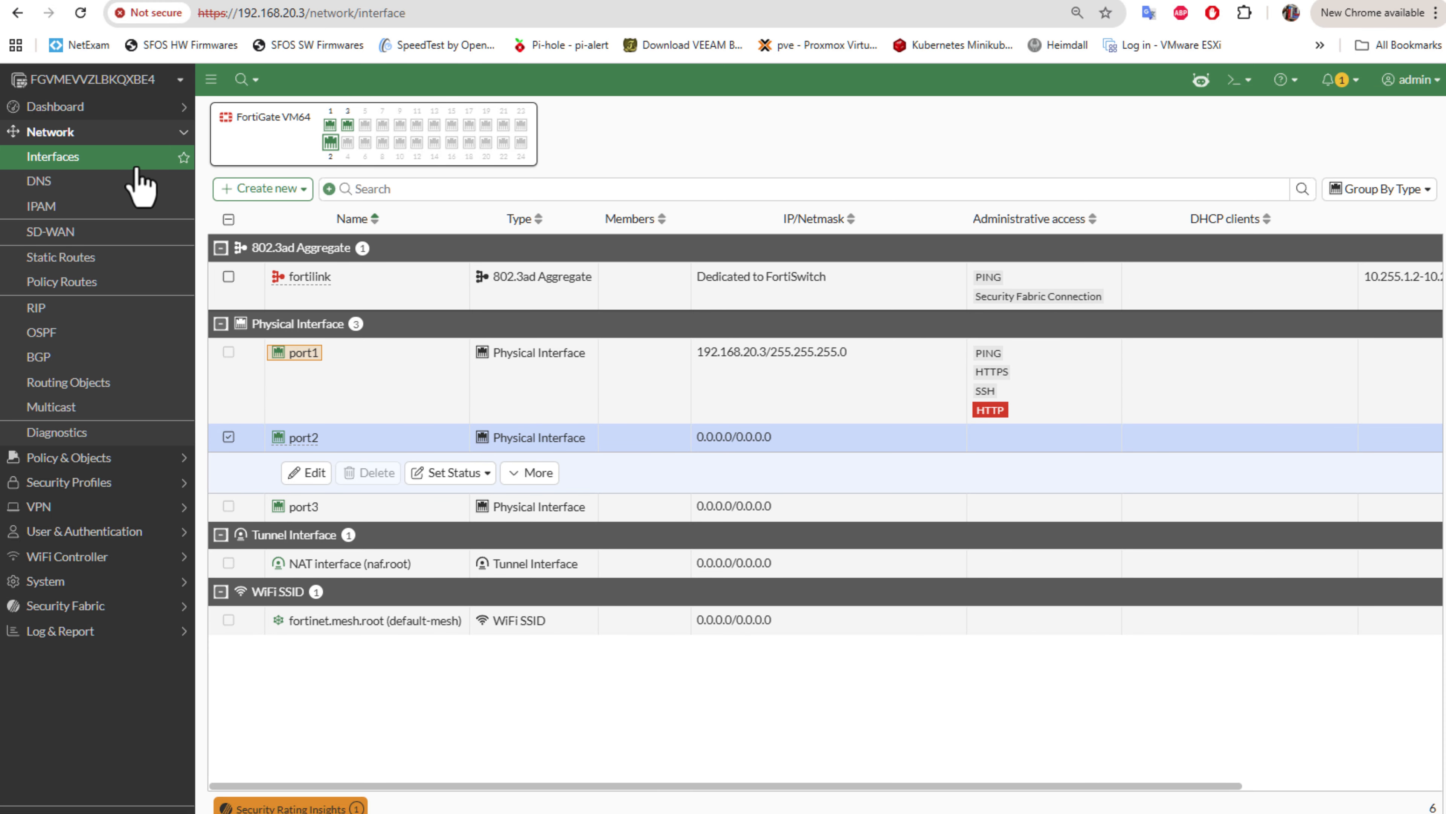
pyautogui.click(55, 171)
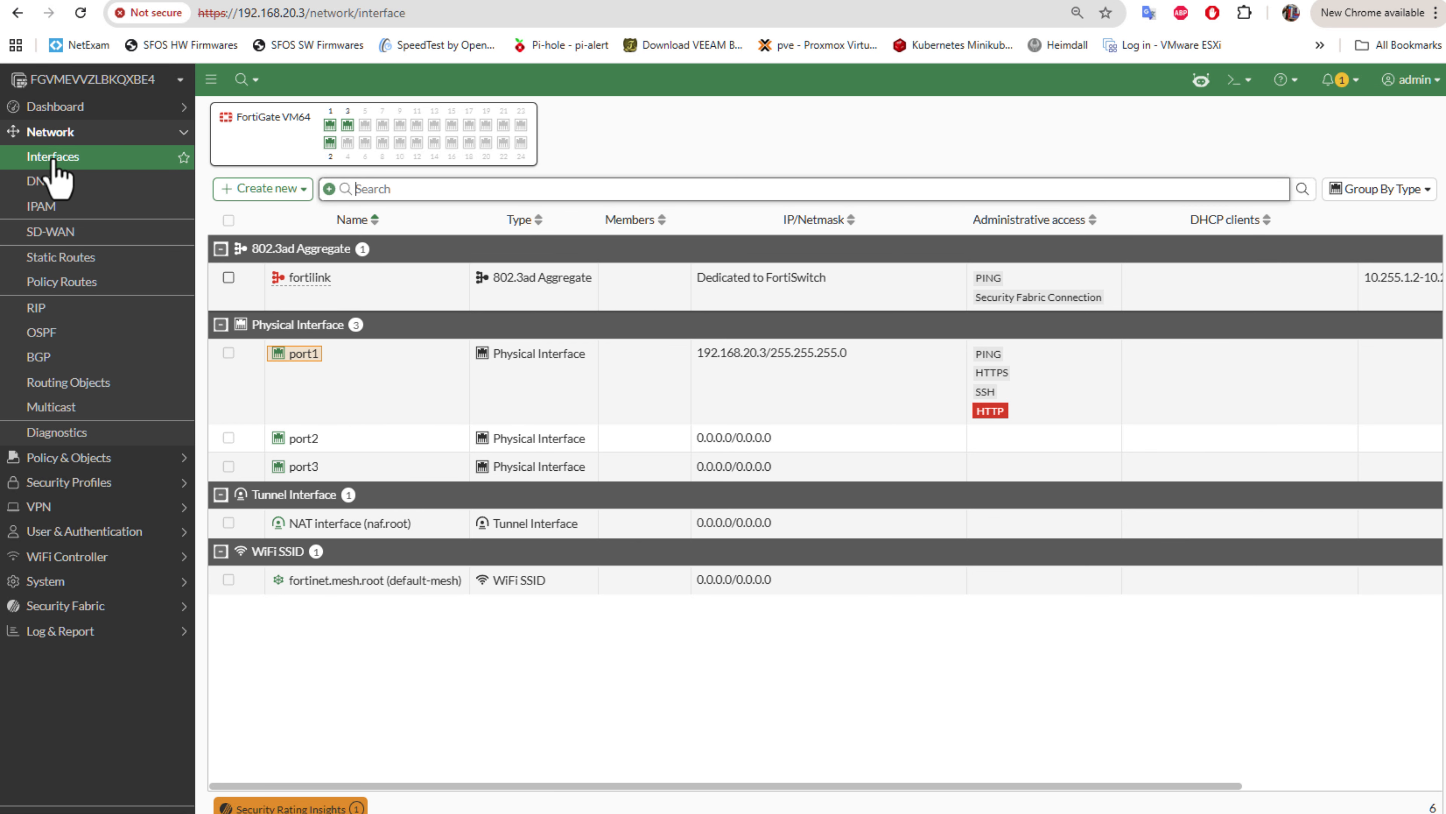
pyautogui.click(55, 165)
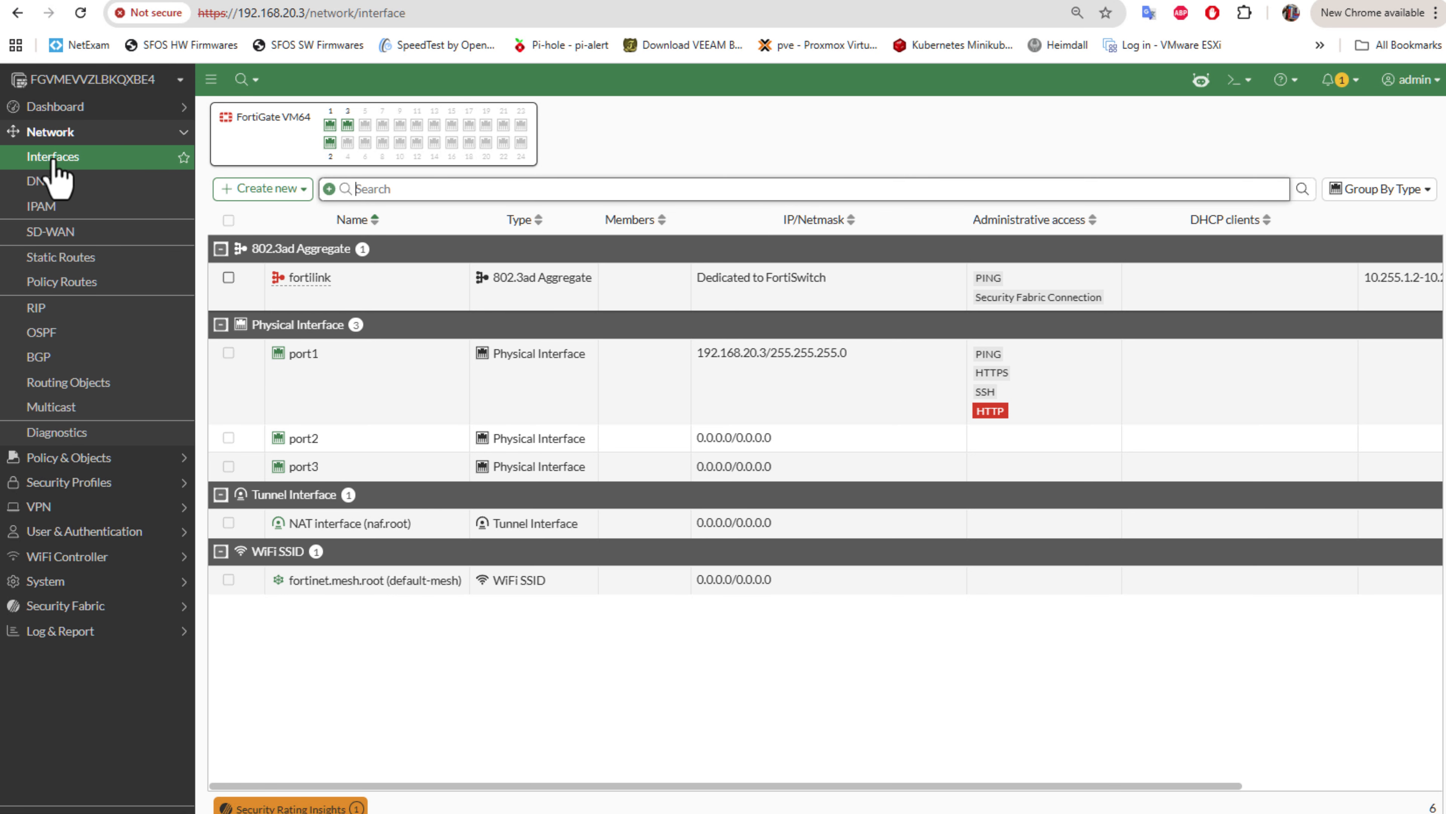
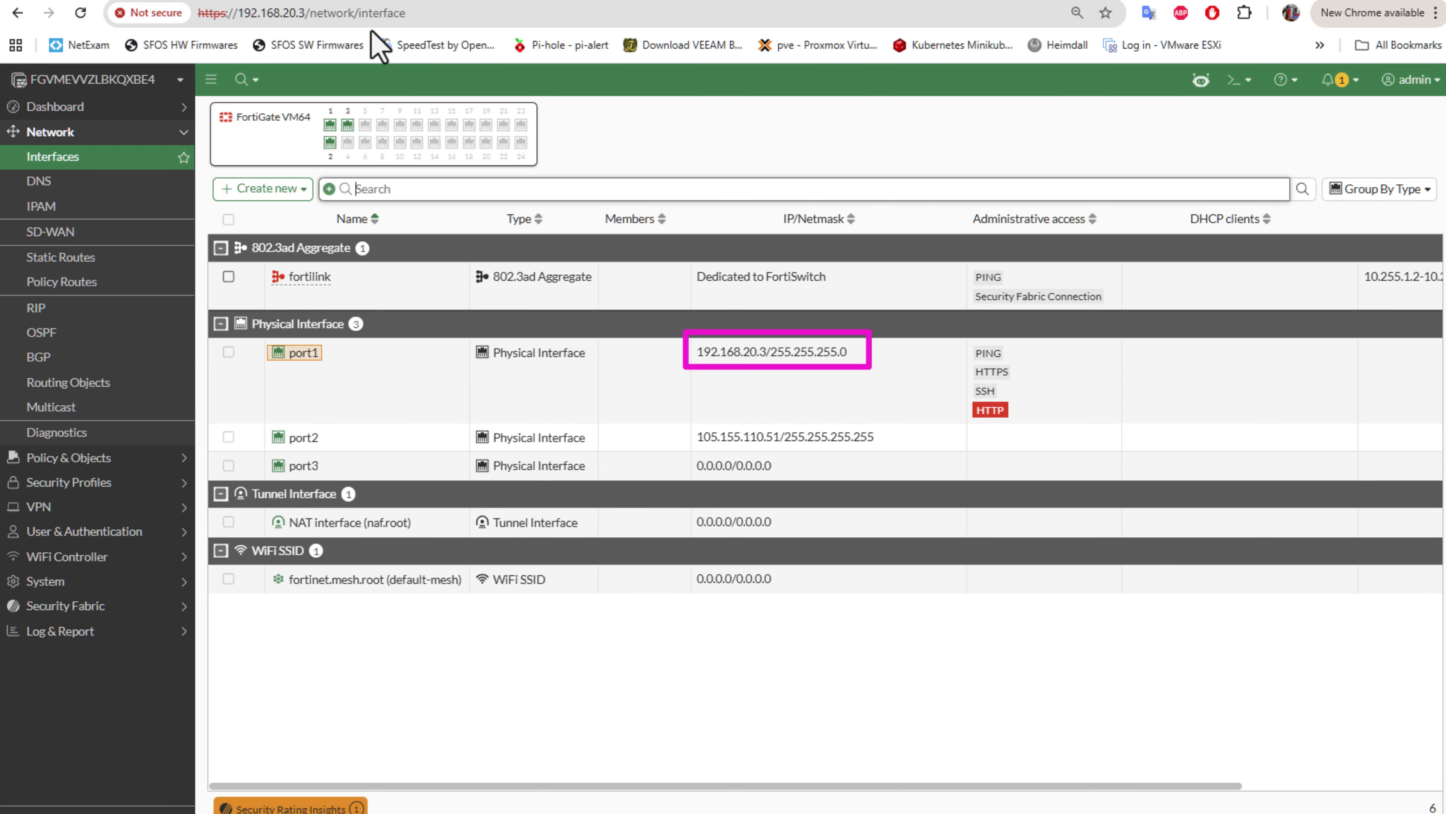
# - Switch to the Mint virtual machine's console in ESXi and display its routing table with "ip route" in the terminal
pyautogui.click(408, 2)
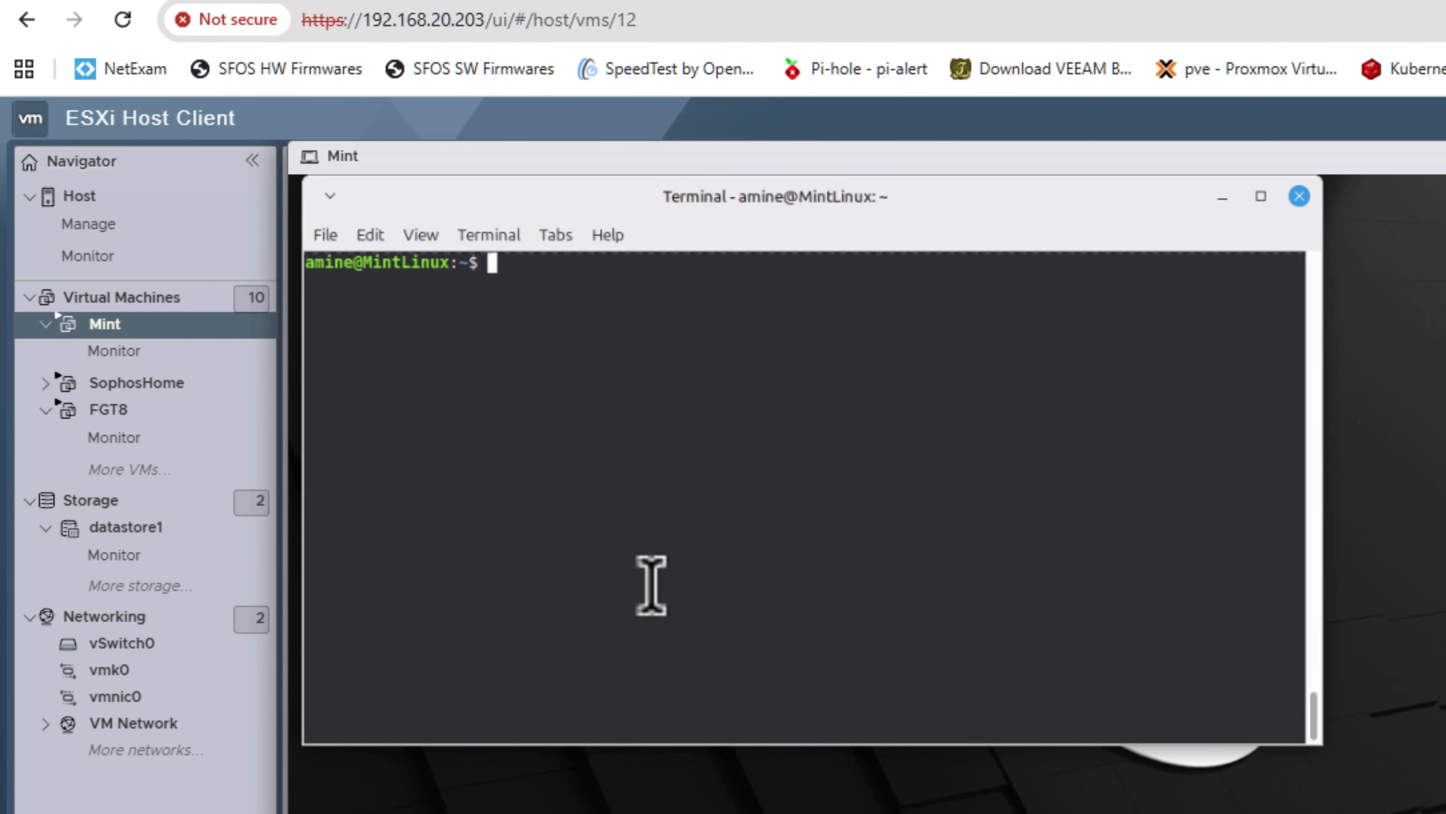
pyautogui.write('ip r')
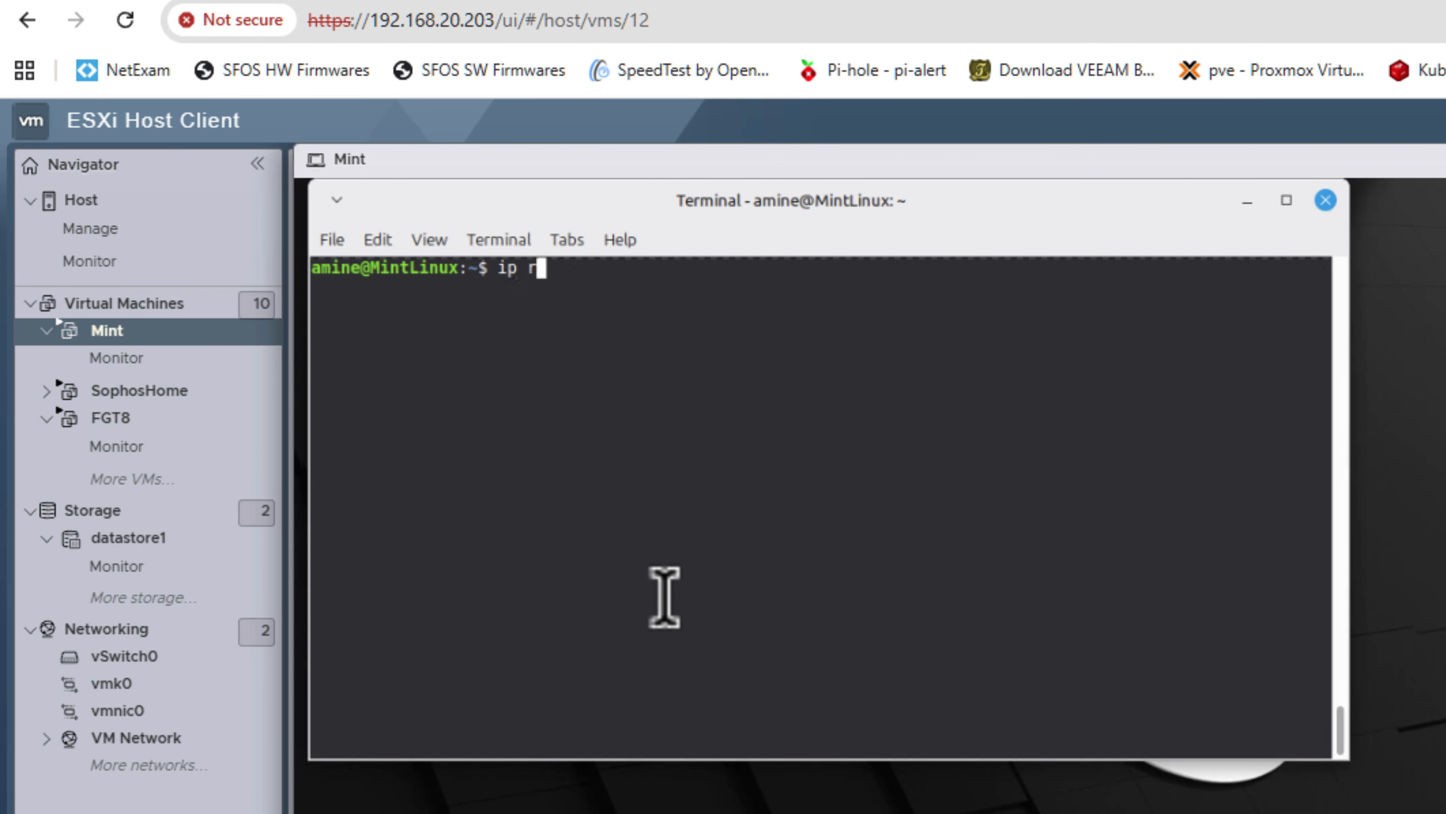
pyautogui.write('oute')
pyautogui.press('Return')
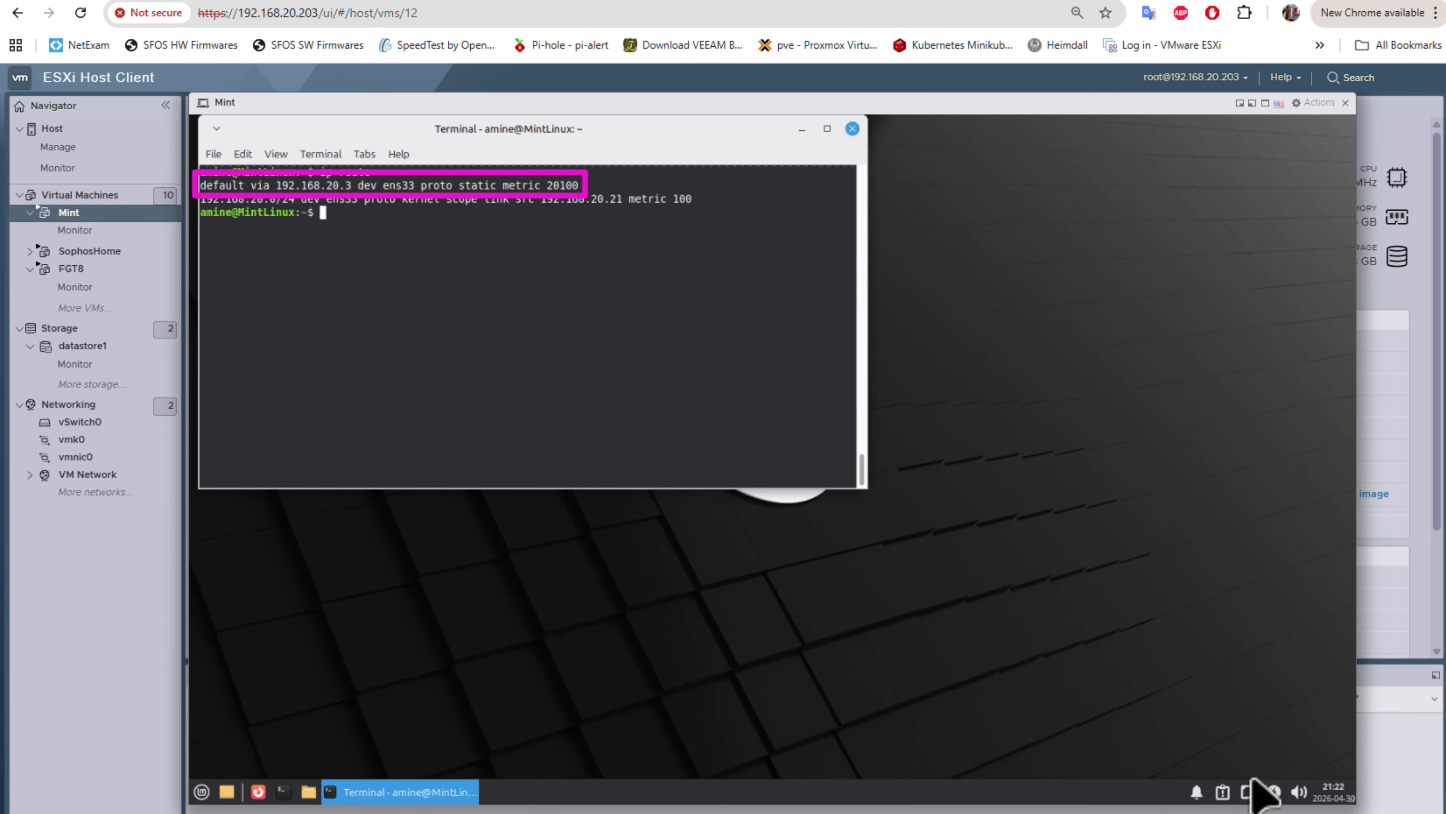
# - Examine the IPv4 address and gateway settings of Wired connection 1 in Mint, then close them without changes
pyautogui.rightClick(1250, 795)
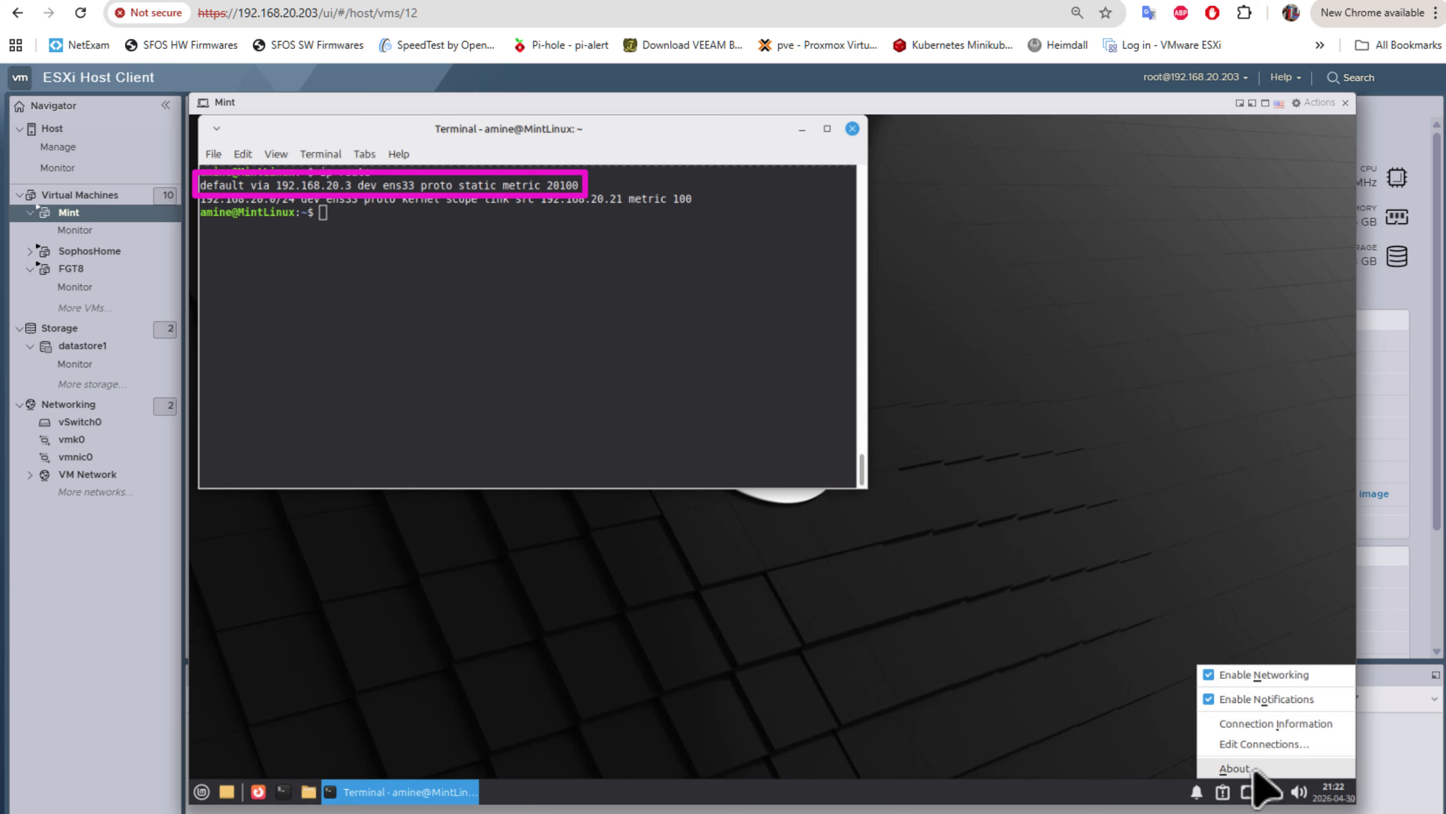
pyautogui.click(1262, 744)
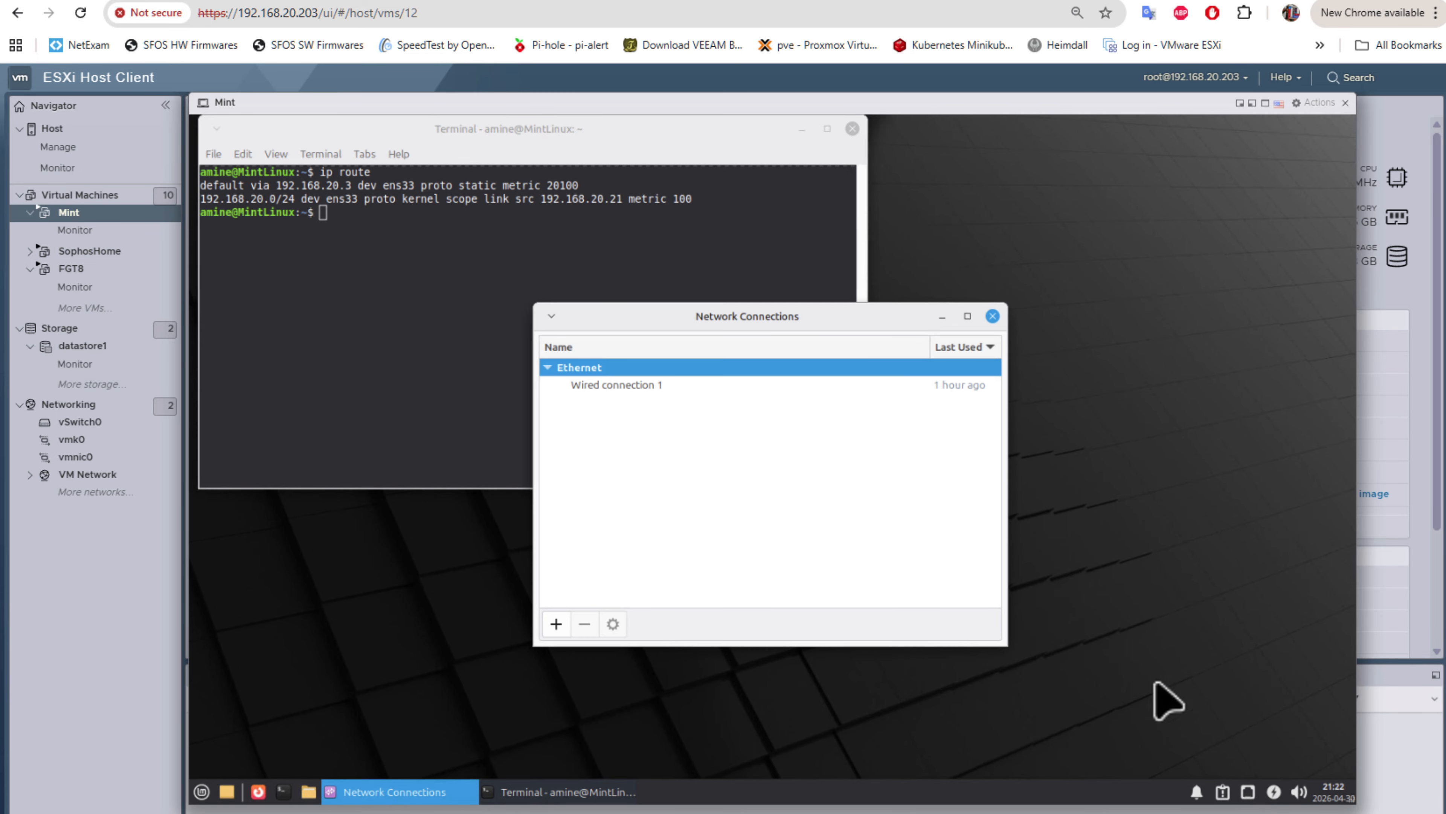
pyautogui.click(614, 388)
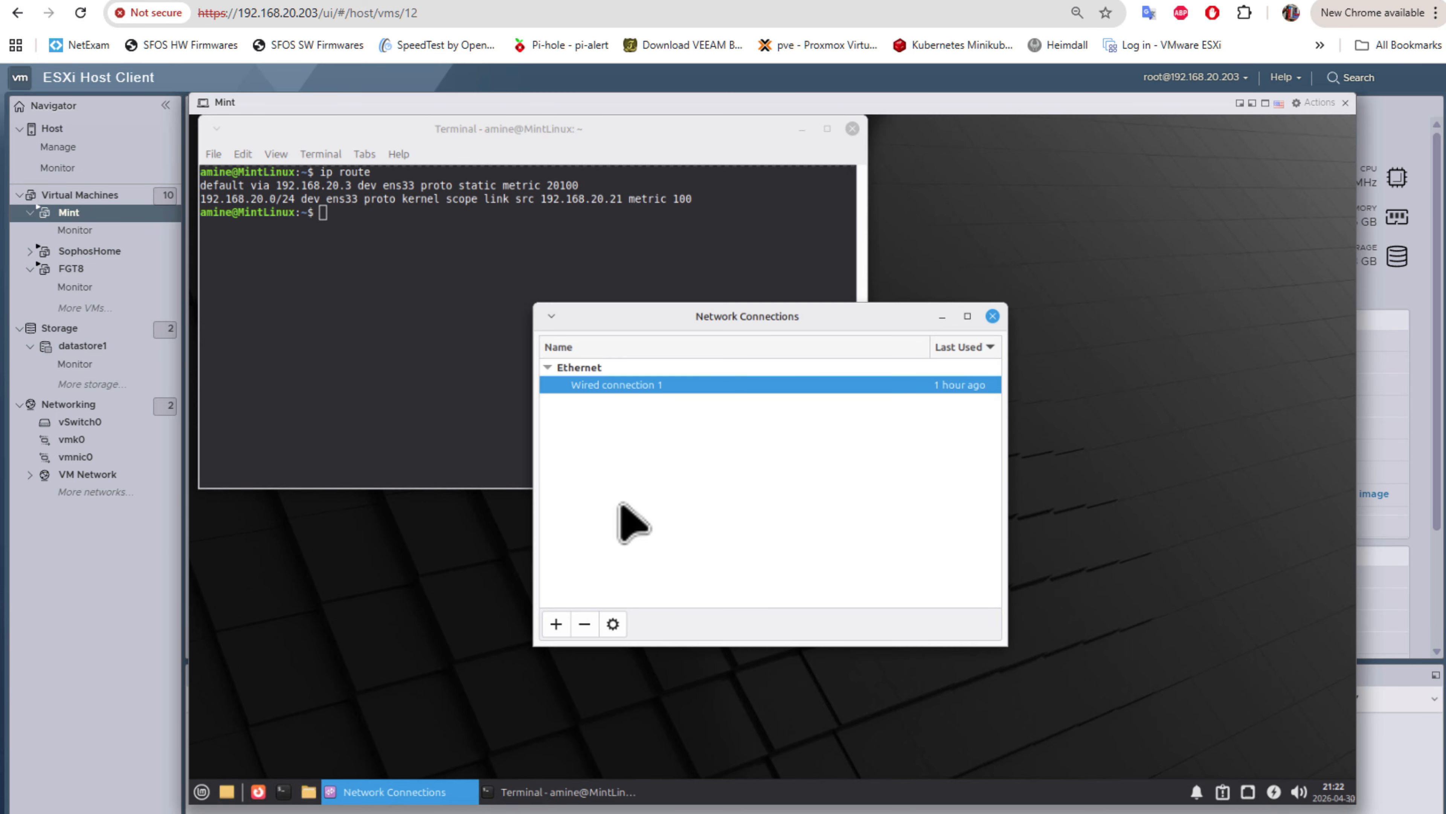
pyautogui.click(614, 625)
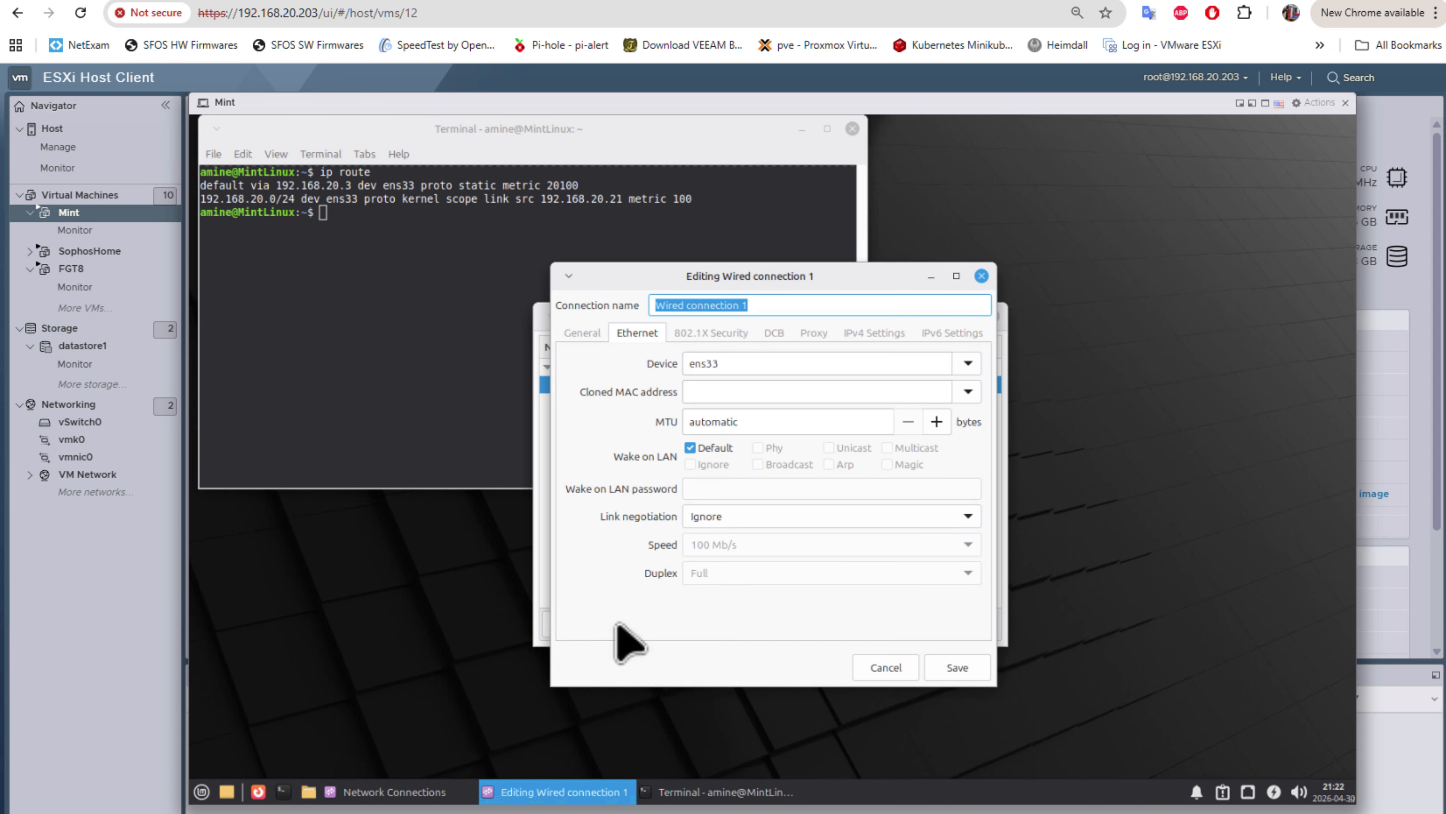
pyautogui.click(874, 340)
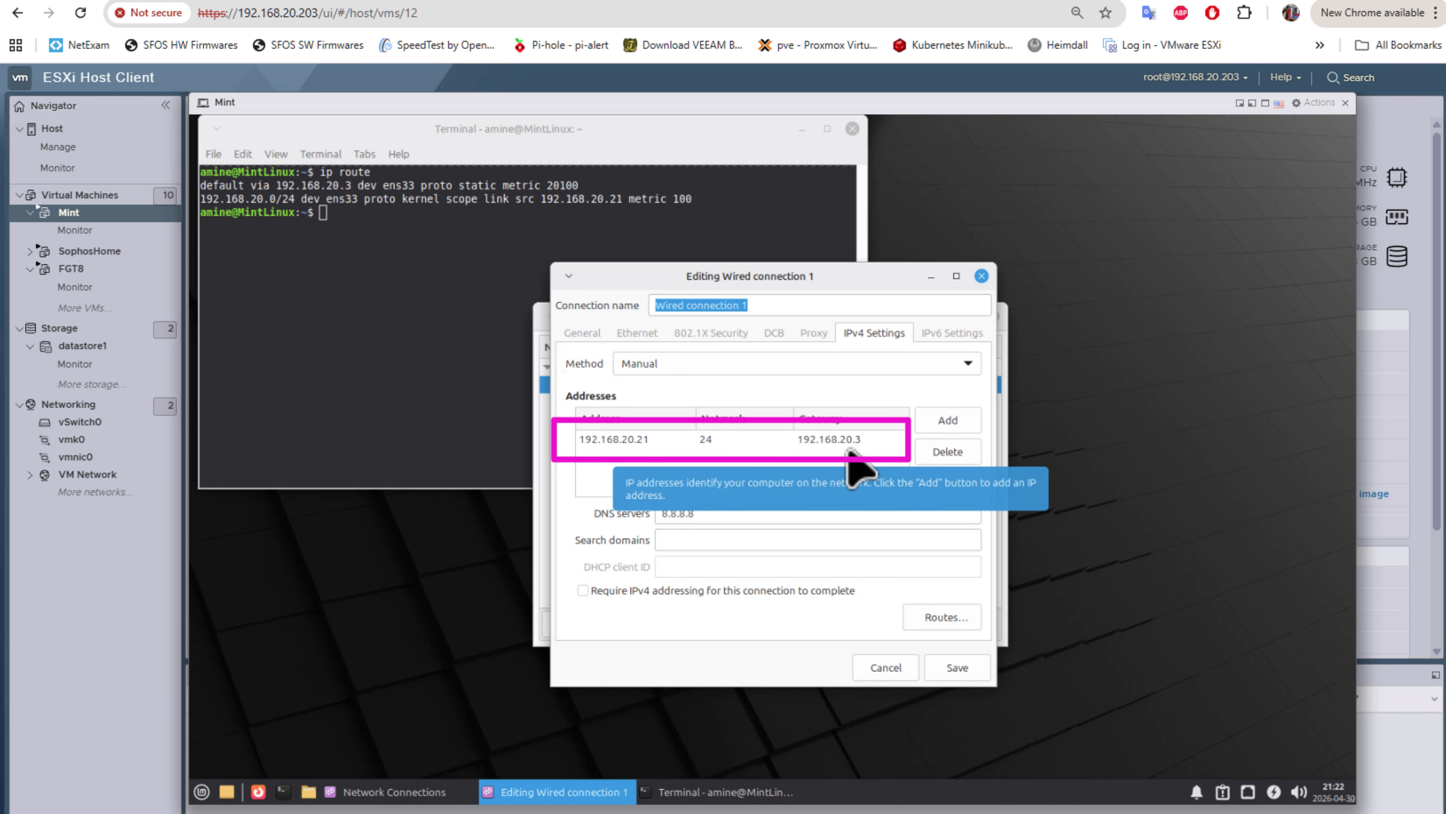
pyautogui.click(897, 668)
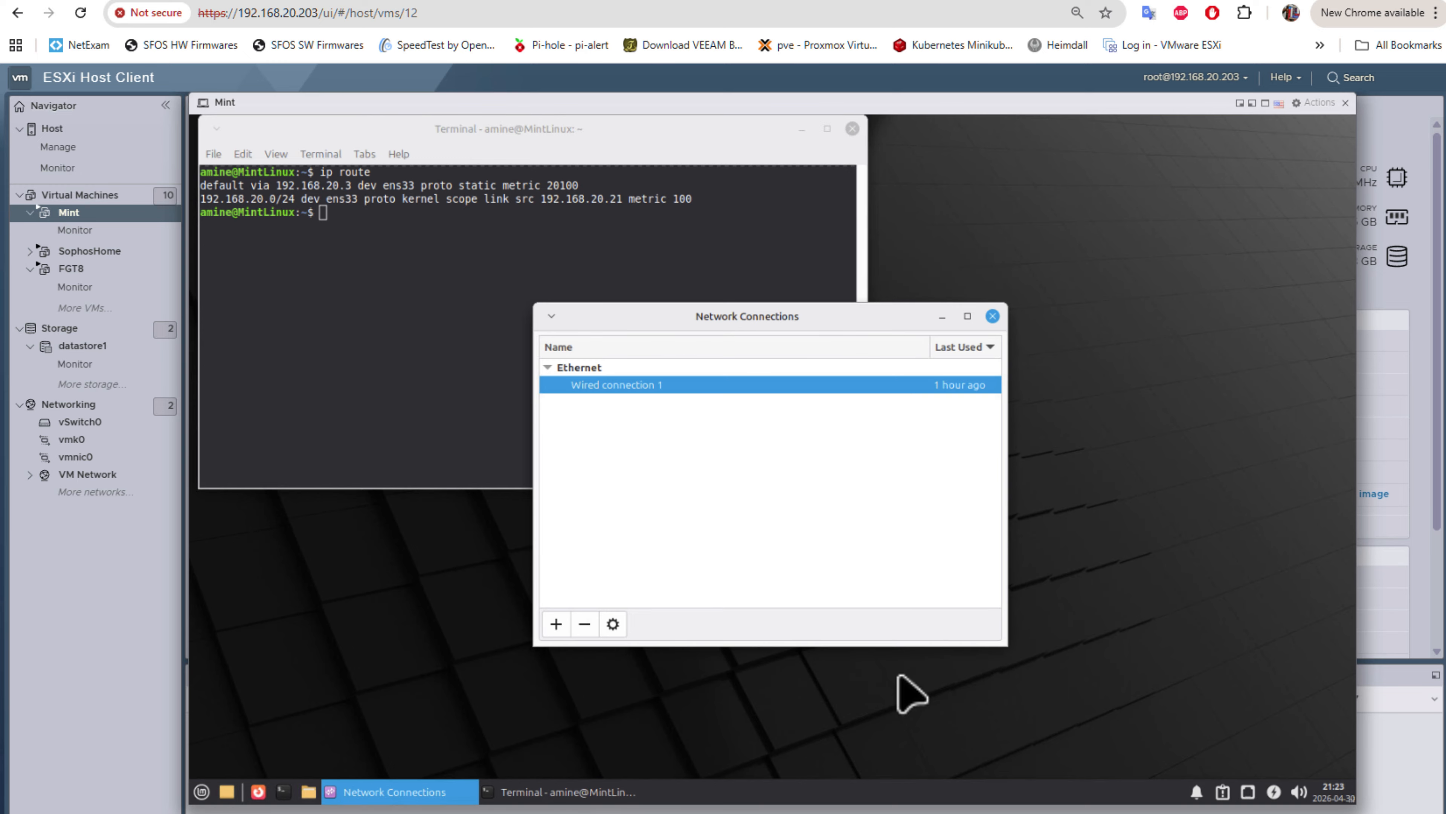
pyautogui.click(992, 316)
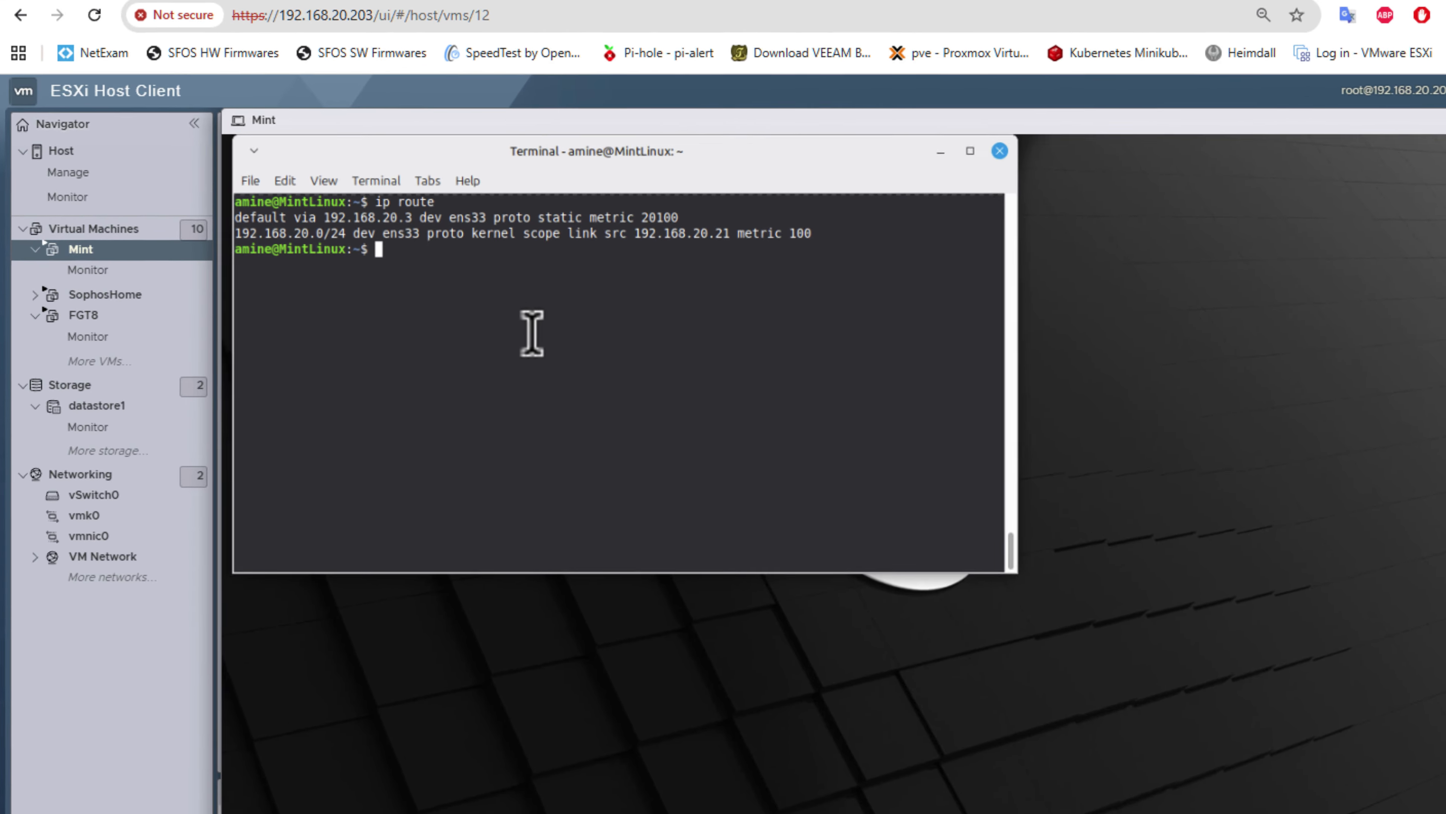
# - Test the Mint client's internet connectivity by pinging 8.8.8.8 from the terminal
pyautogui.write('ping ')
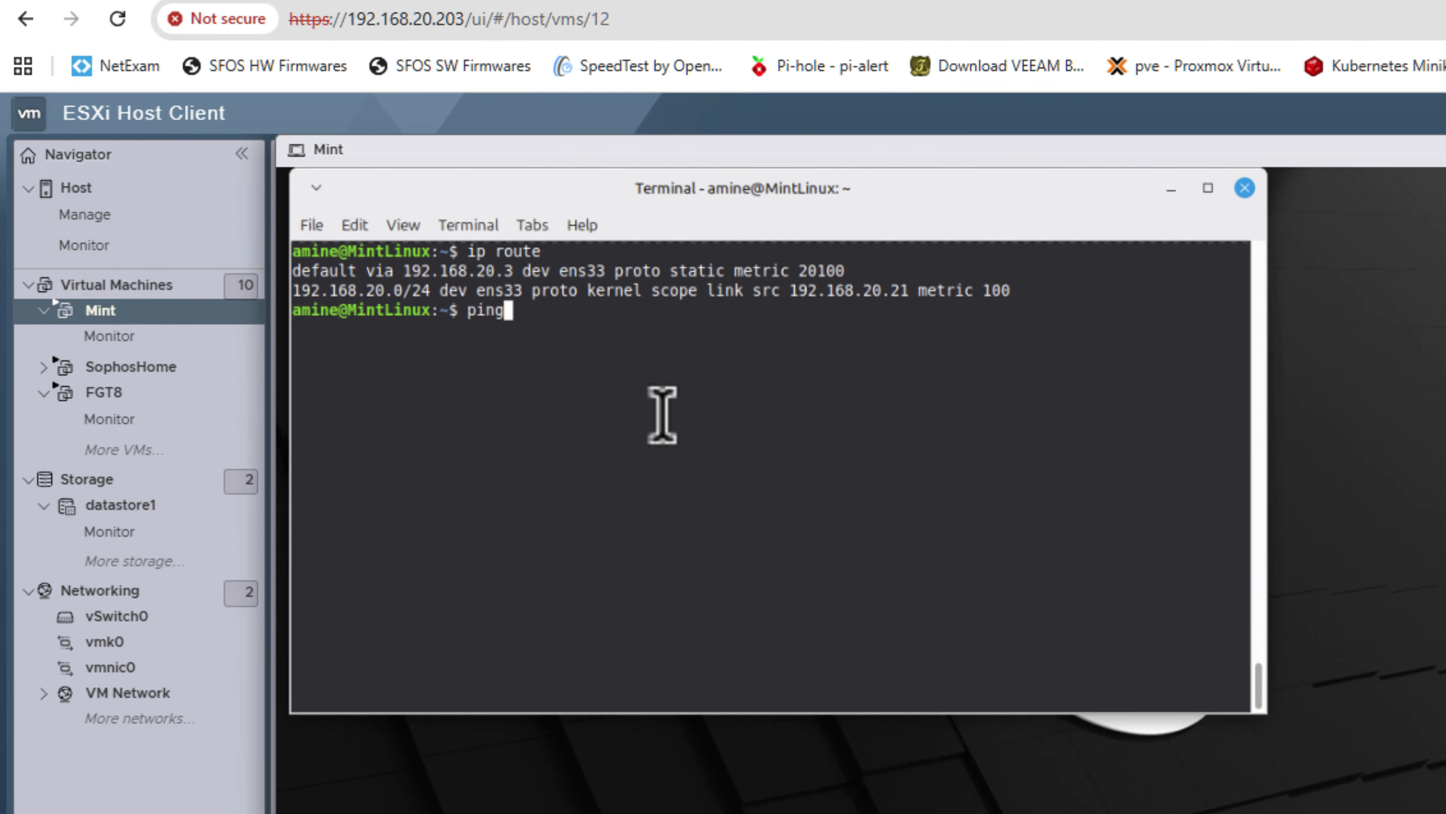
pyautogui.write('8.8.8.8')
pyautogui.press('Return')
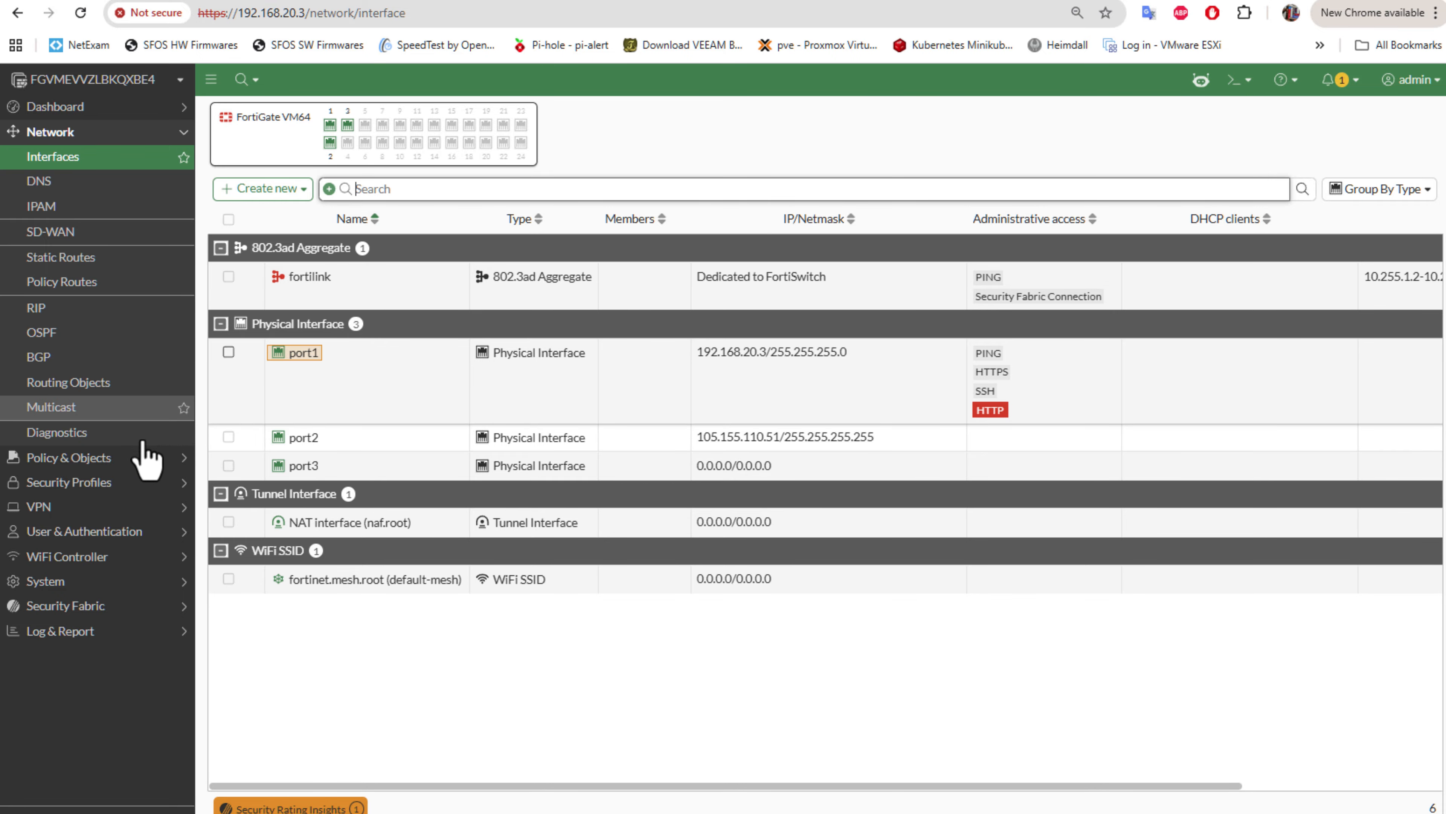
# - Open the firewall policies on the FortiGate and start a new policy named Allow_Internet_access
pyautogui.click(106, 456)
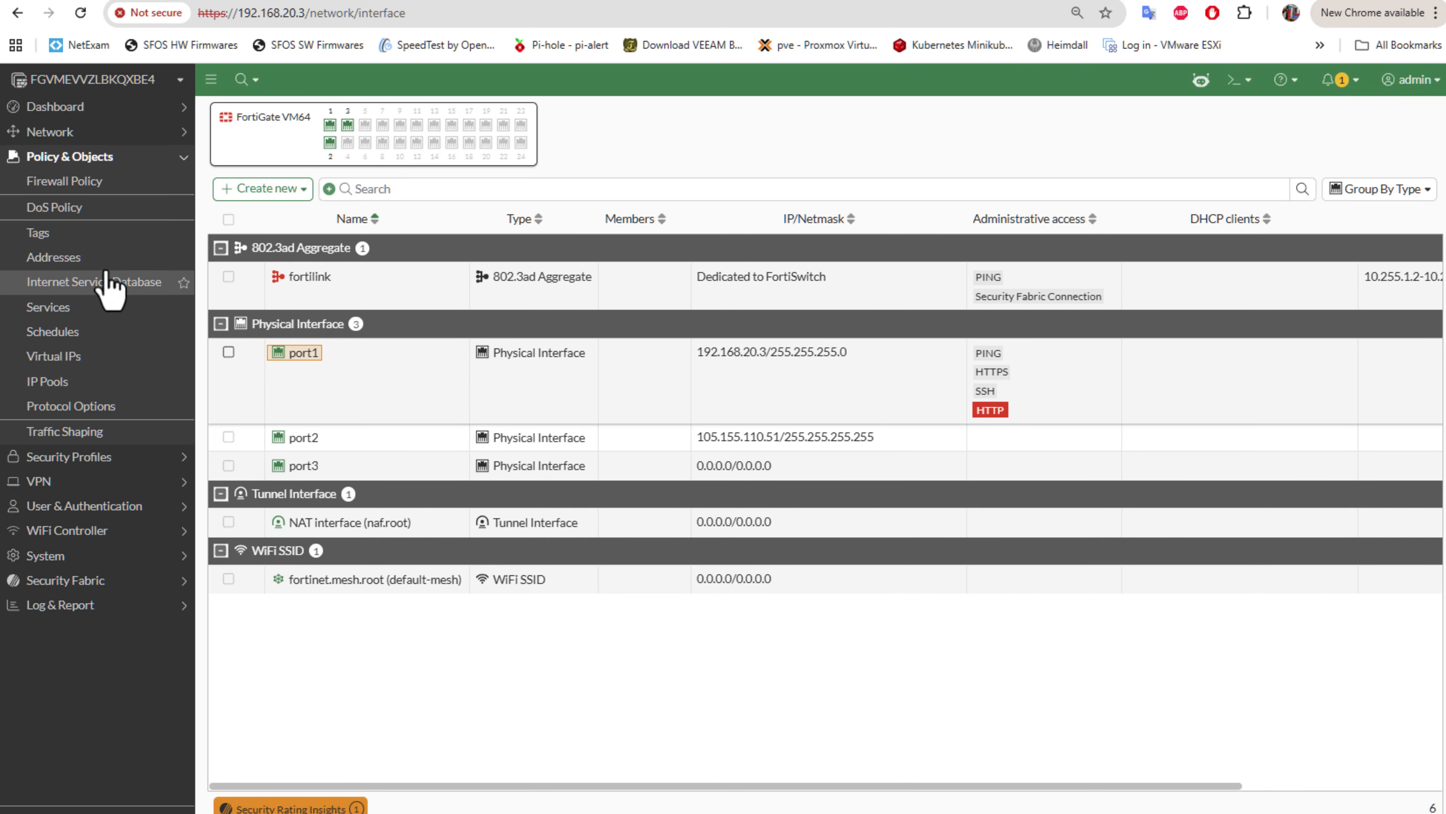
pyautogui.click(85, 182)
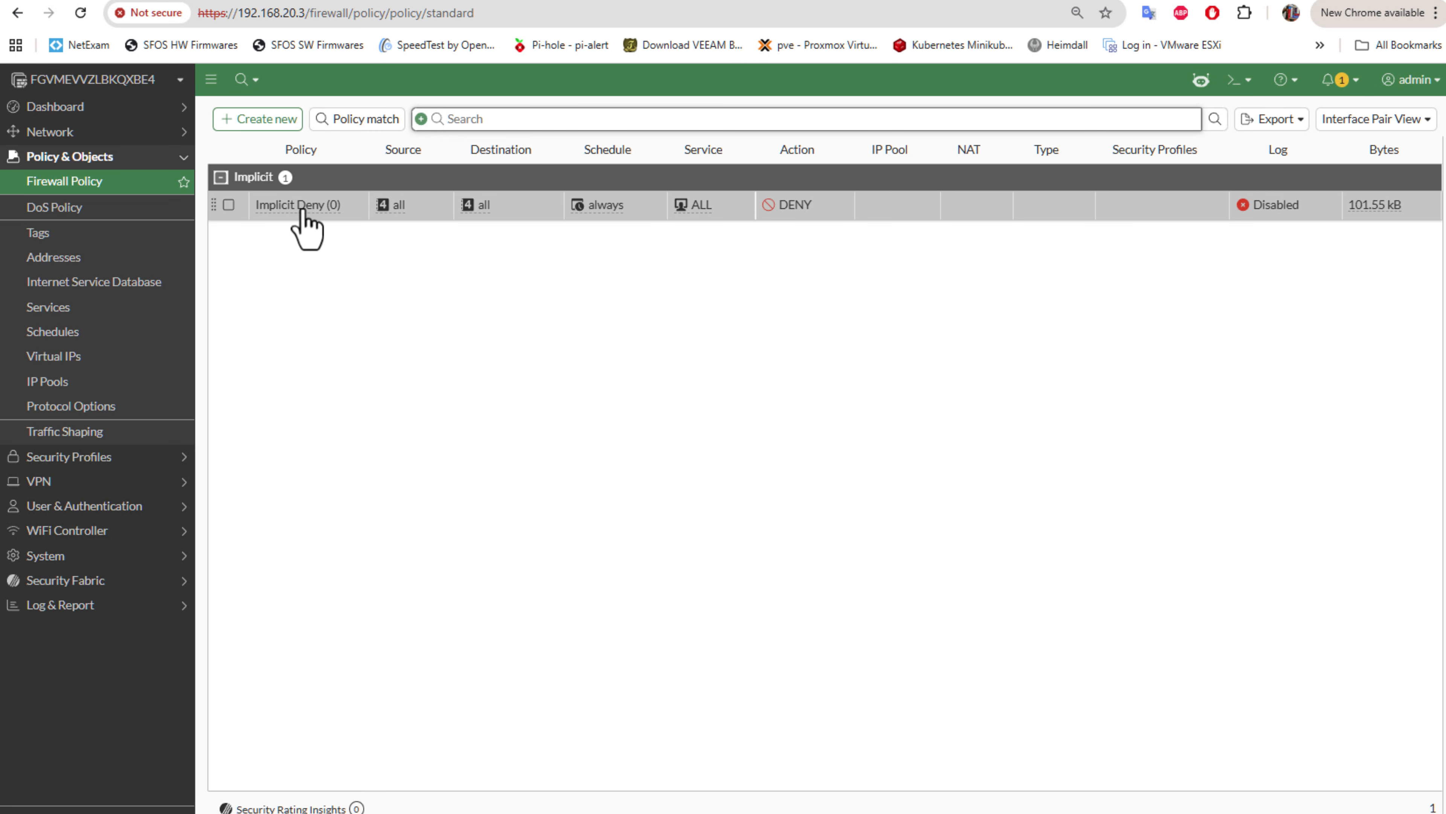
pyautogui.click(268, 123)
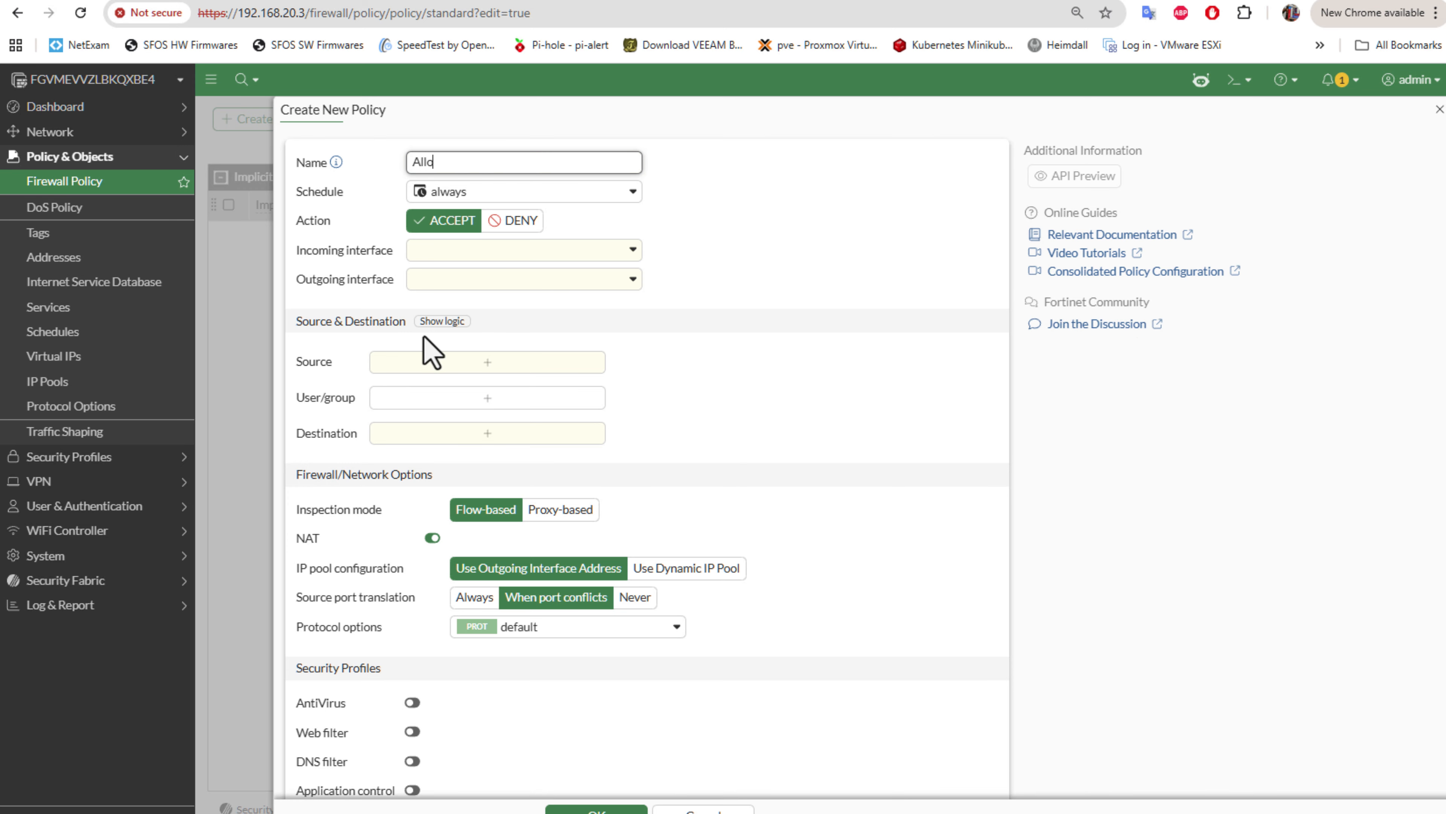
pyautogui.write('Allo')
pyautogui.press('BackSpace')
pyautogui.press('BackSpace')
pyautogui.press('BackSpace')
pyautogui.press('BackSpace')
pyautogui.write('A')
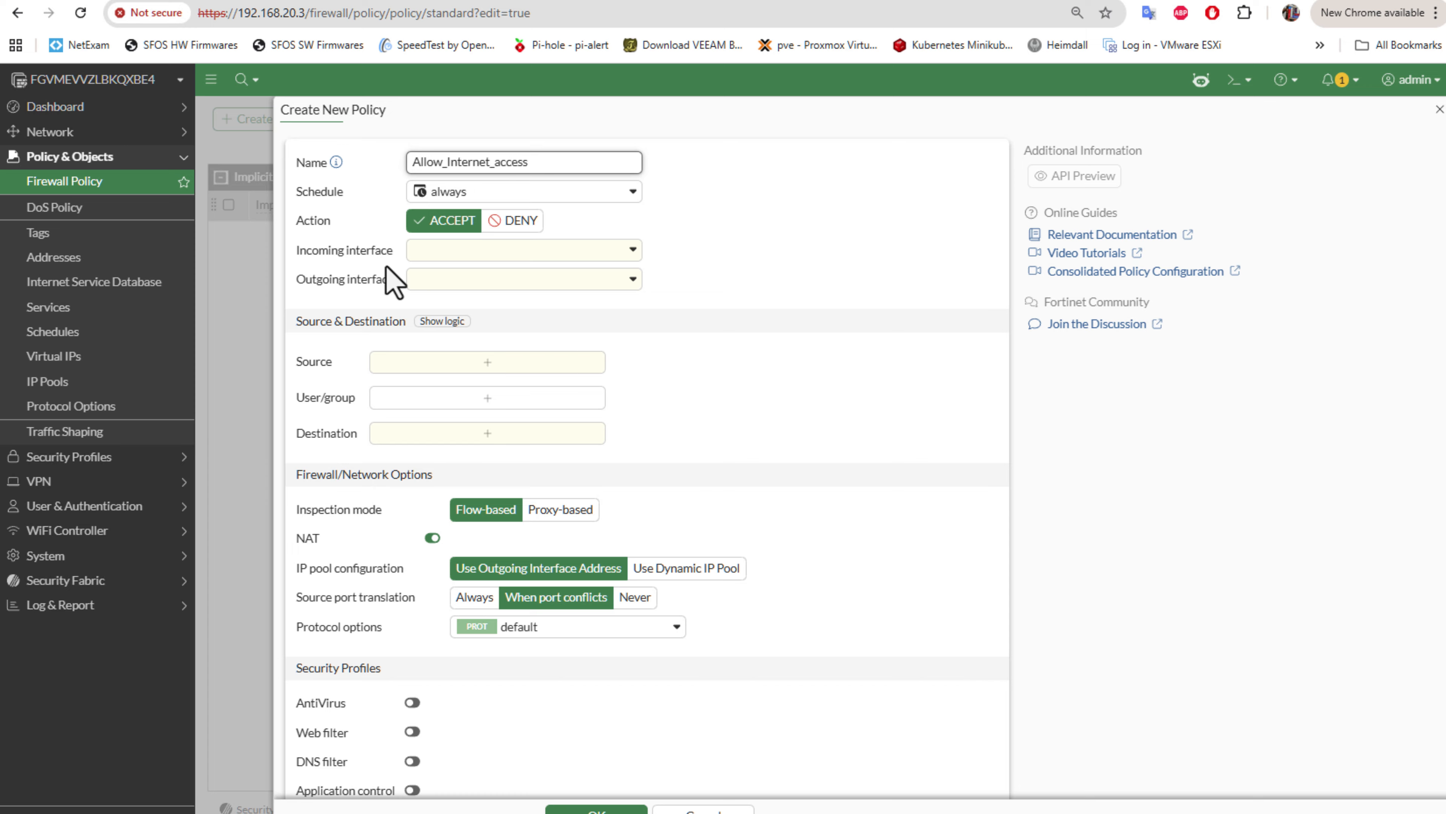
# - Set the policy's incoming interface to port1 and its outgoing interface to port2
pyautogui.click(634, 258)
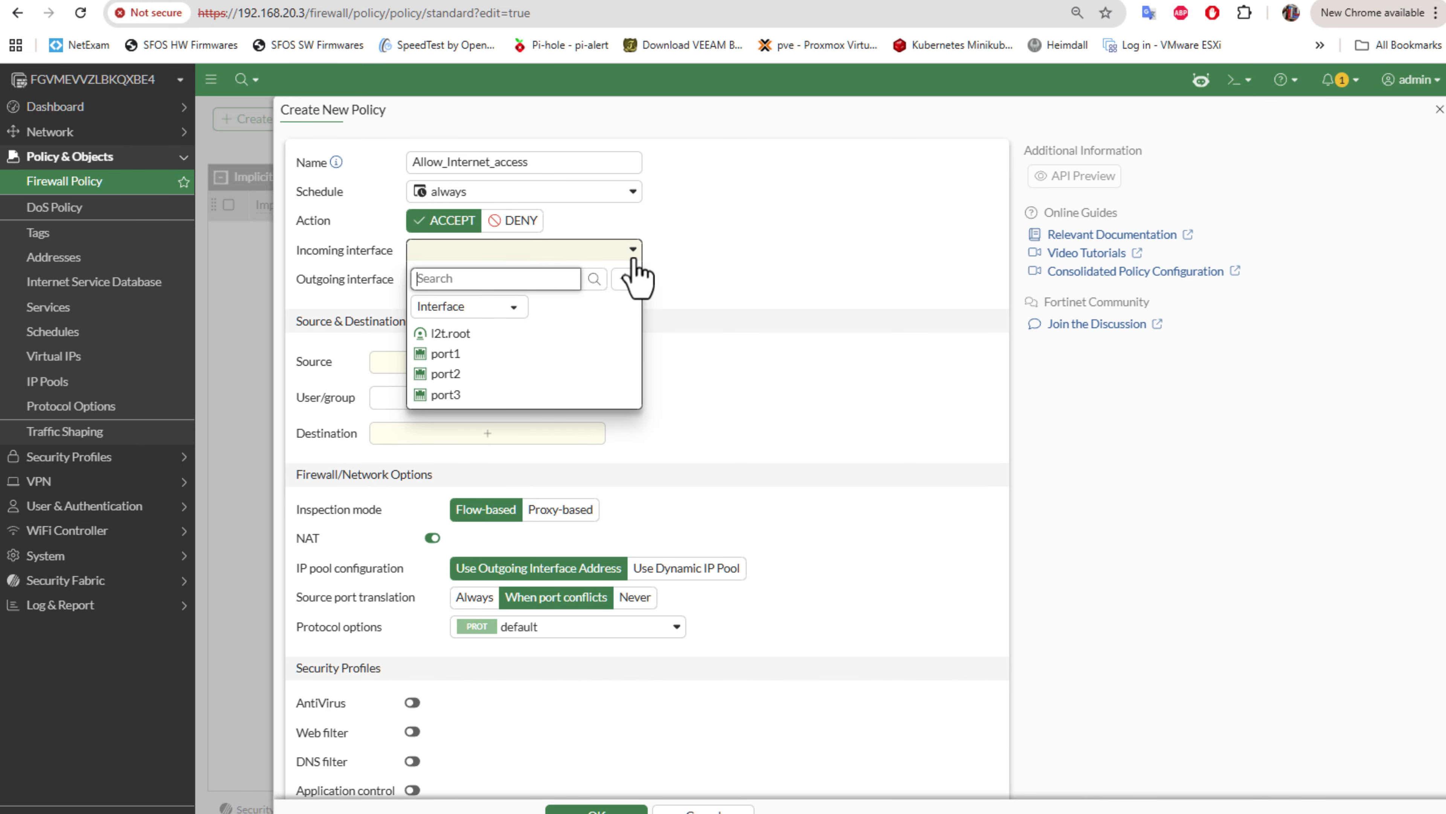
pyautogui.click(450, 354)
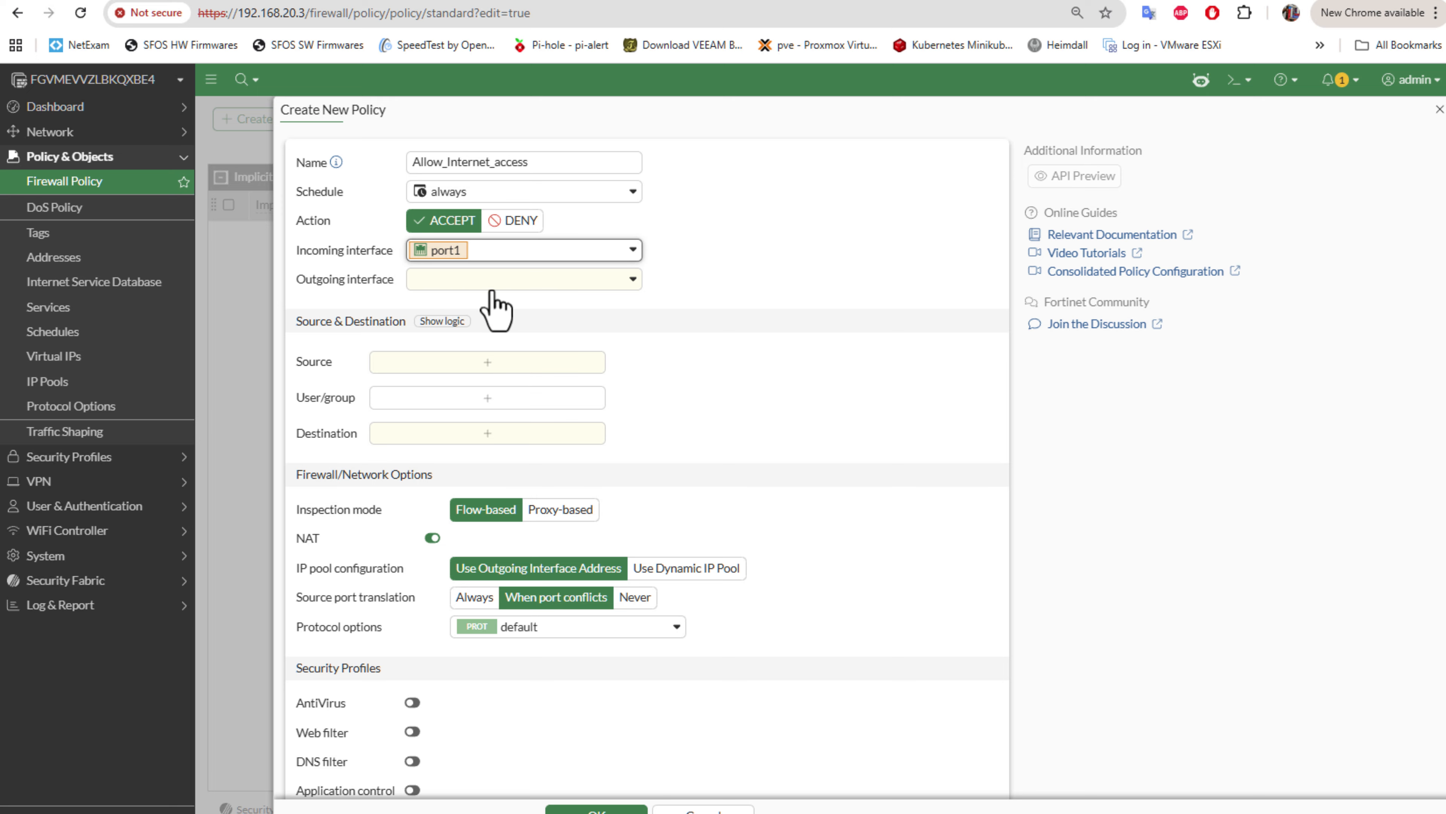
pyautogui.click(631, 283)
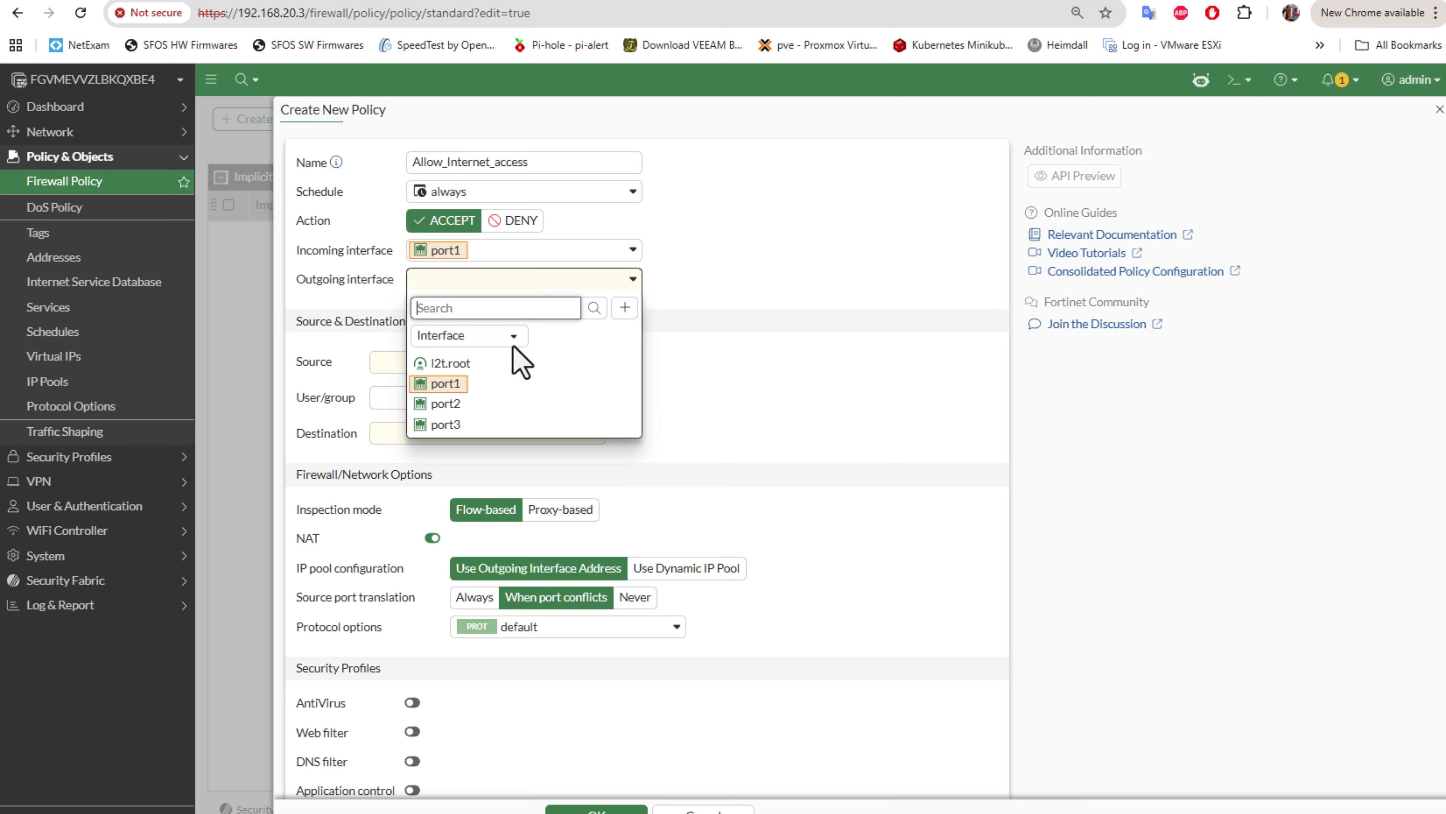
pyautogui.click(445, 404)
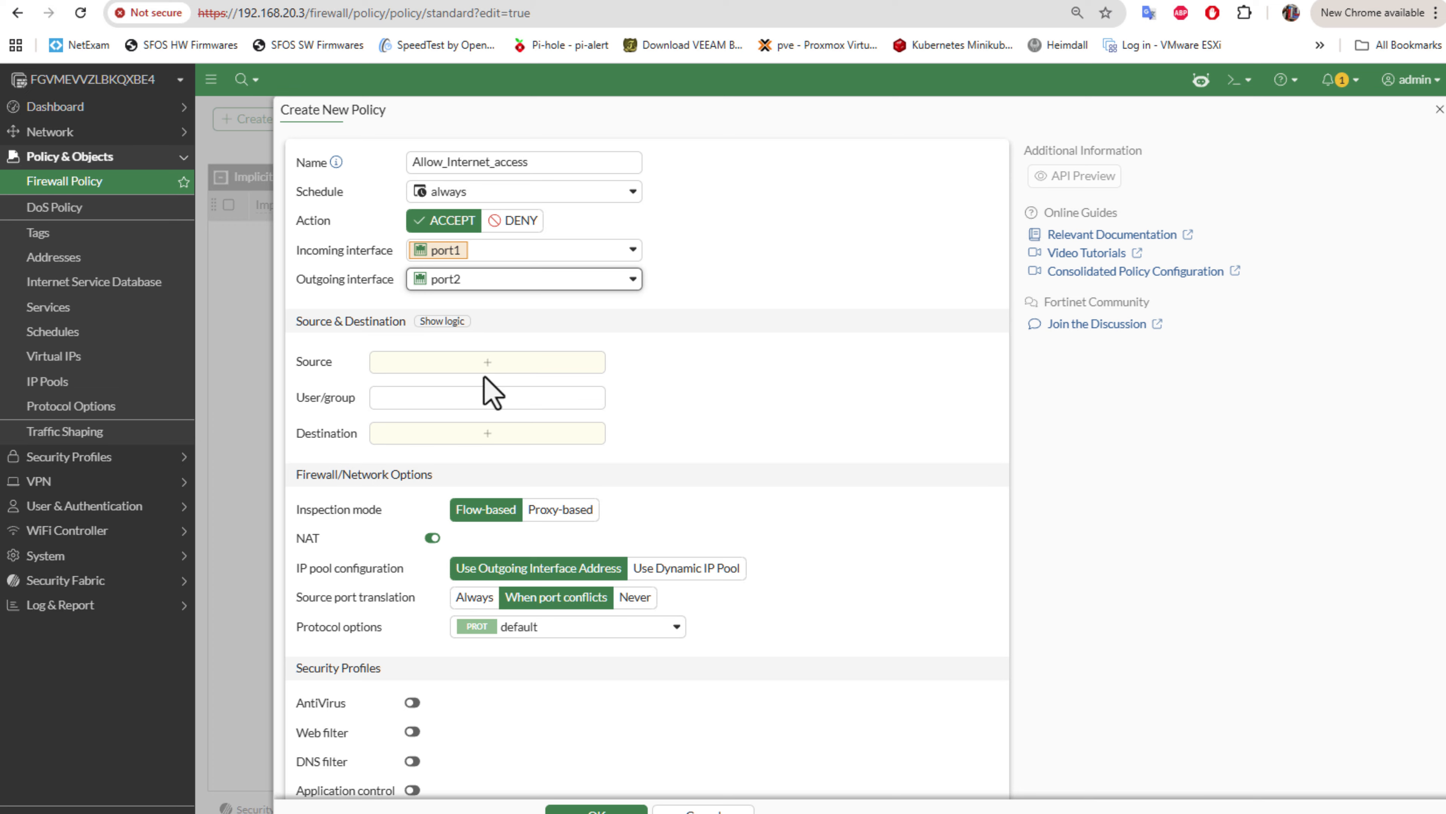
# - Set both the source and the destination address of the policy to all
pyautogui.click(497, 363)
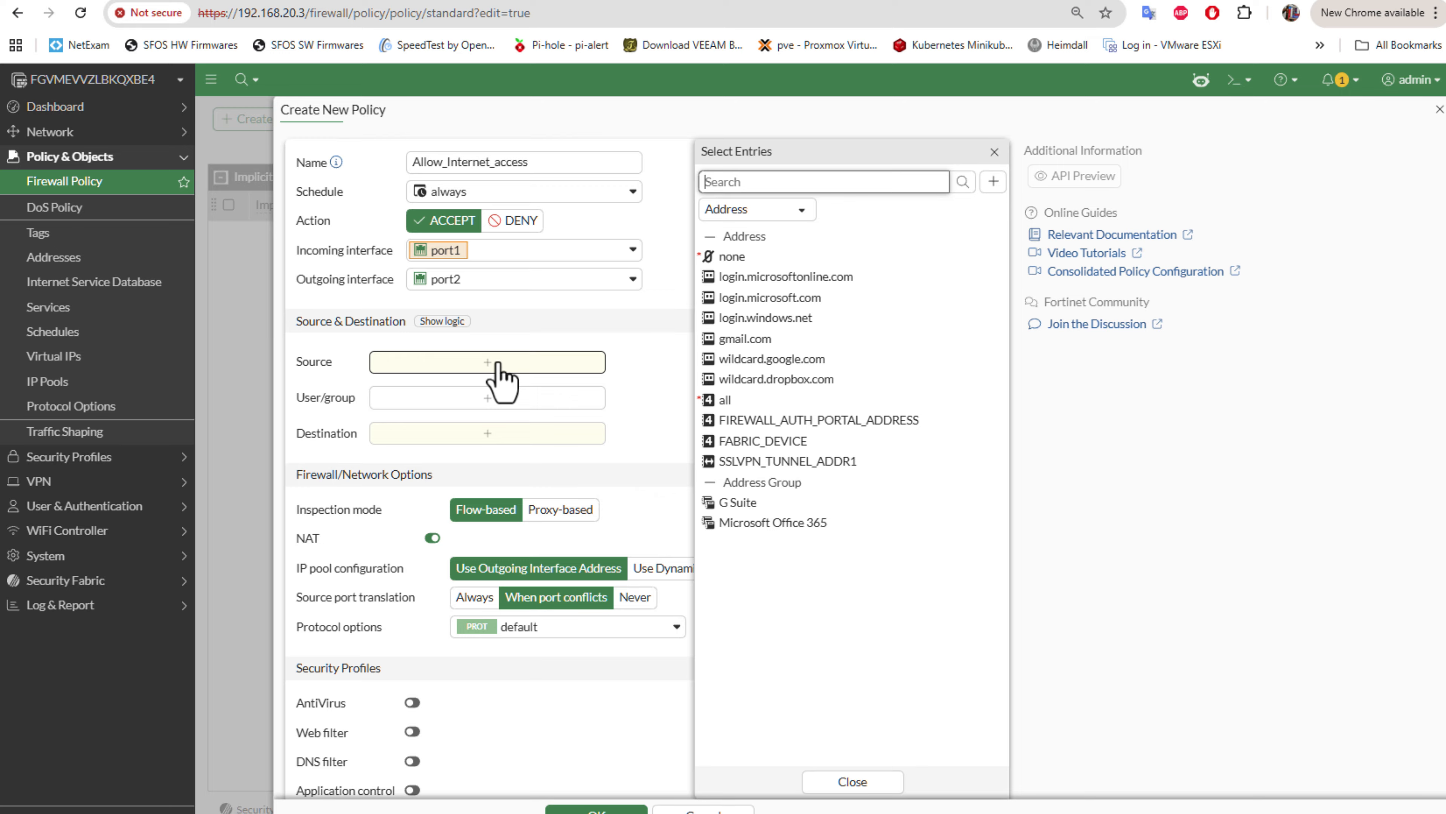
pyautogui.click(734, 401)
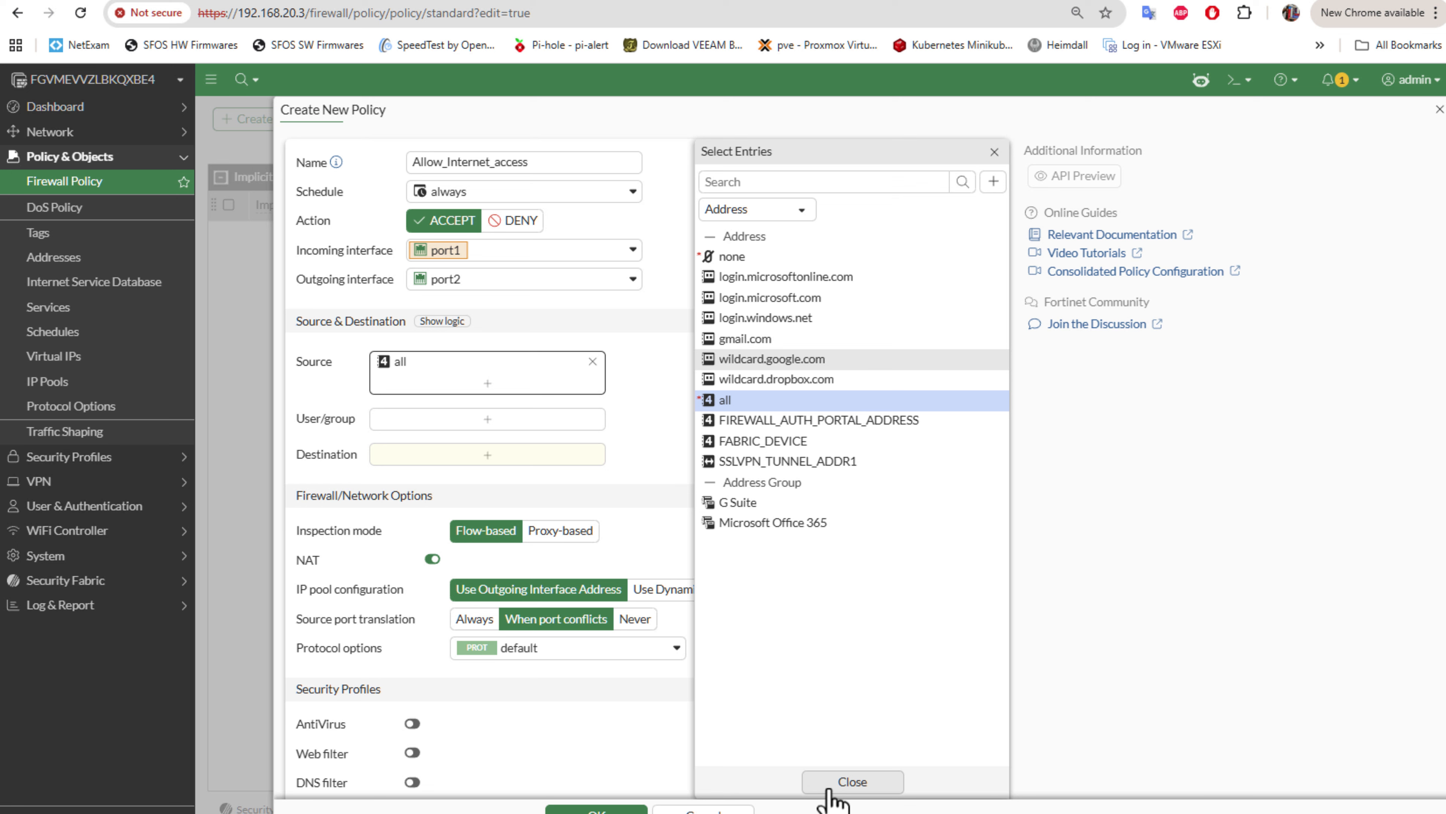
pyautogui.click(852, 781)
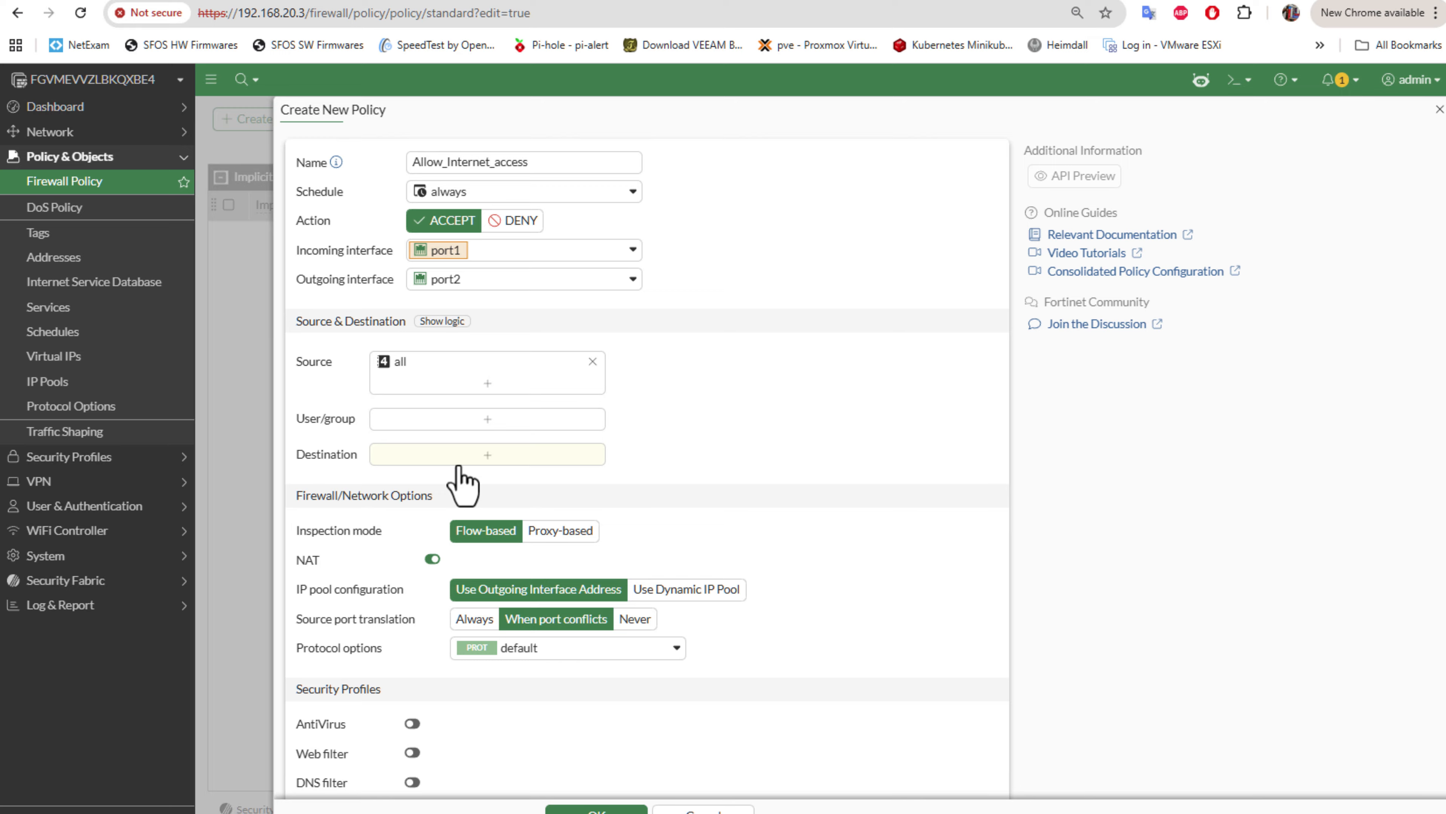
pyautogui.click(467, 456)
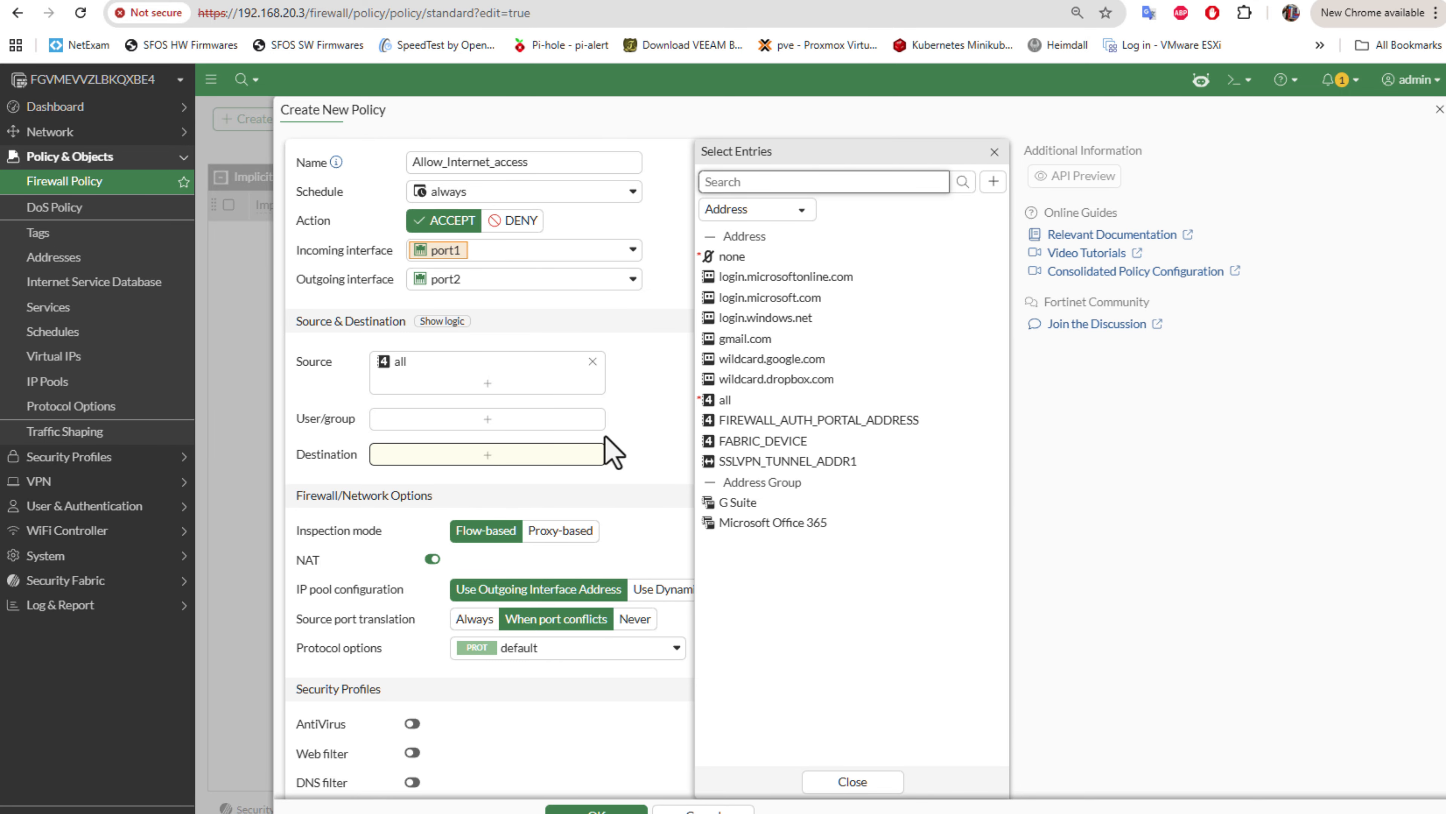
pyautogui.click(719, 400)
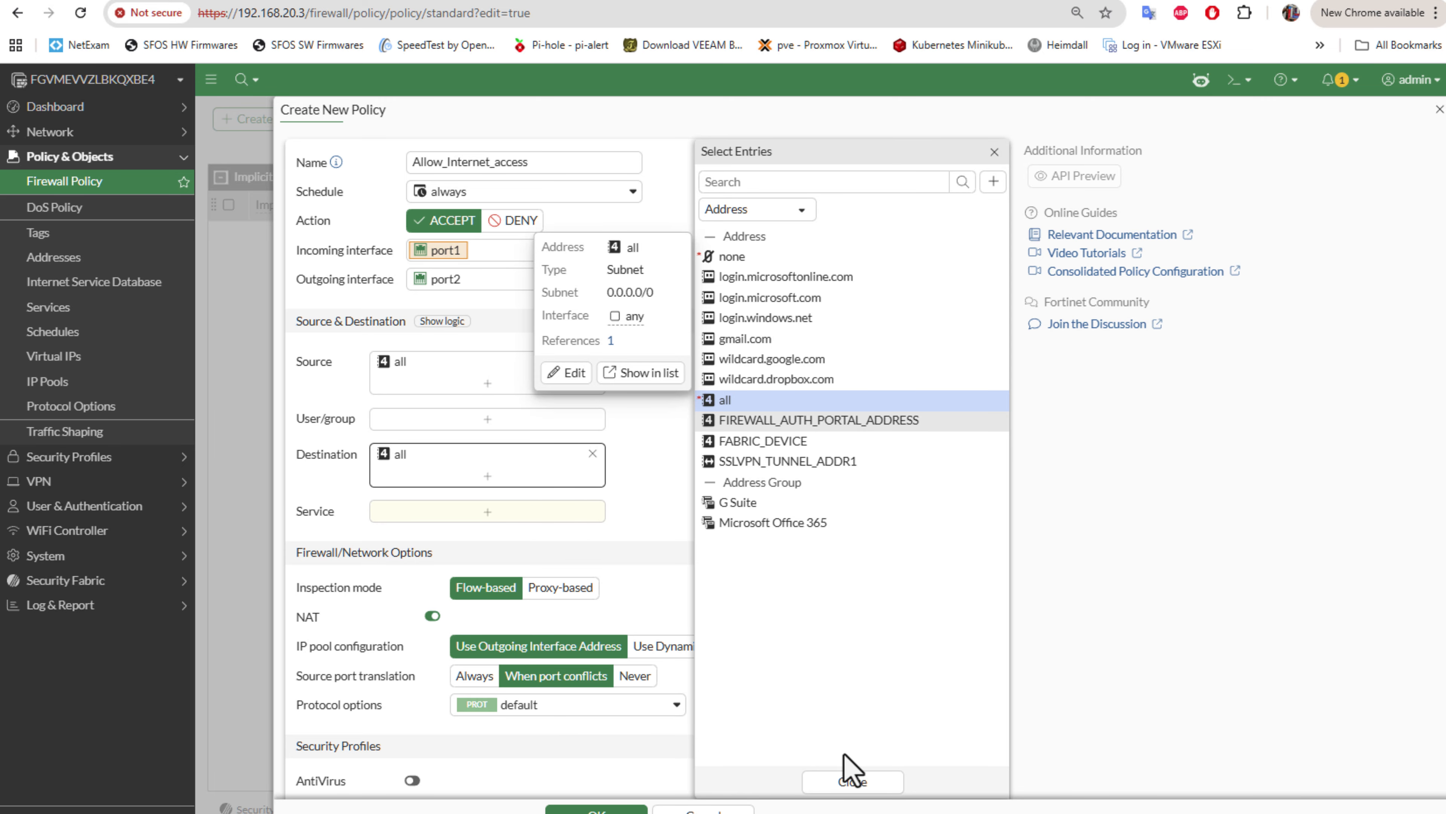
pyautogui.click(852, 782)
# - Set the policy's service to ALL and its logging to all sessions, and save the policy
pyautogui.scroll(-4, 515, 510)
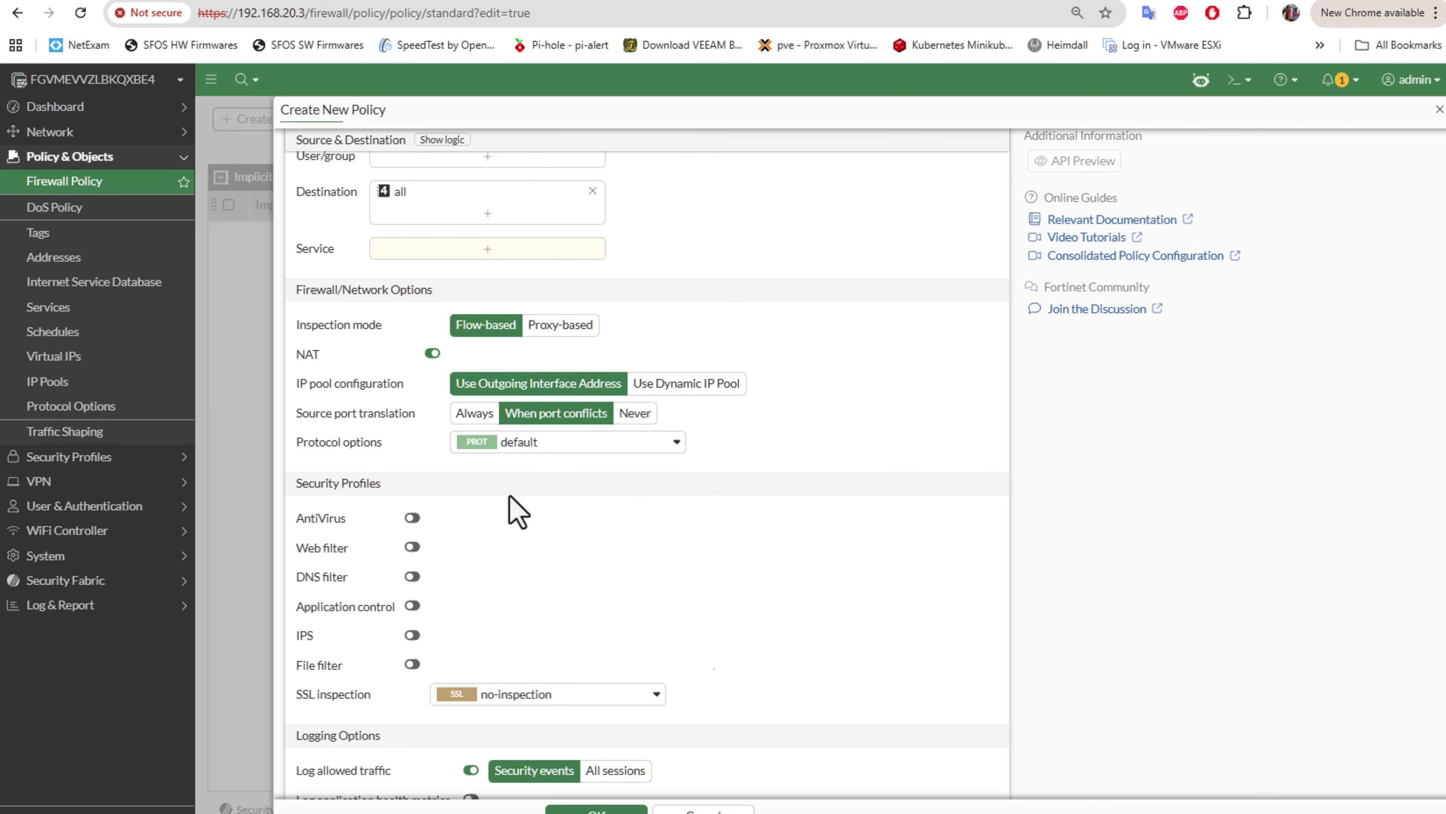
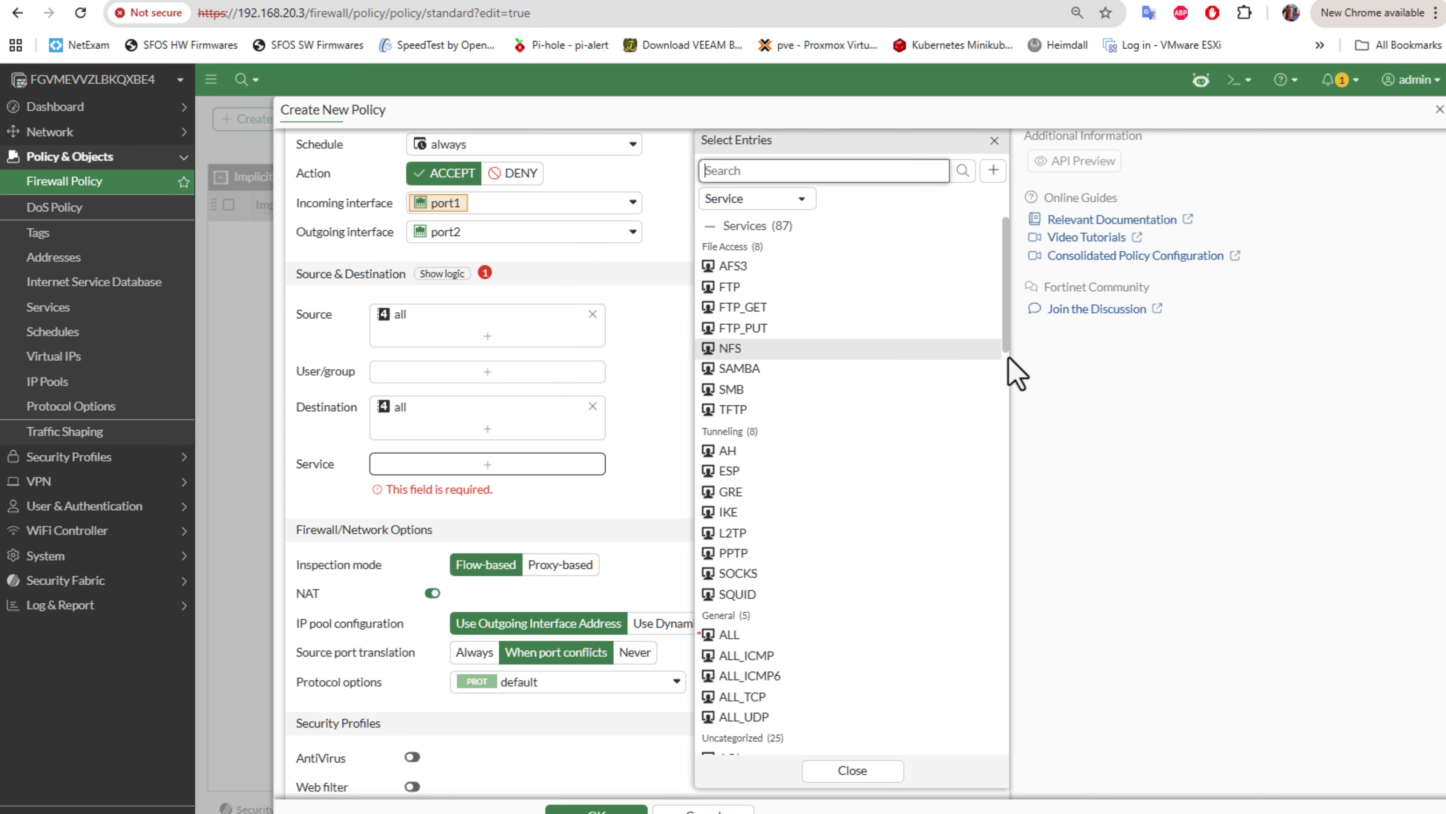
pyautogui.click(719, 636)
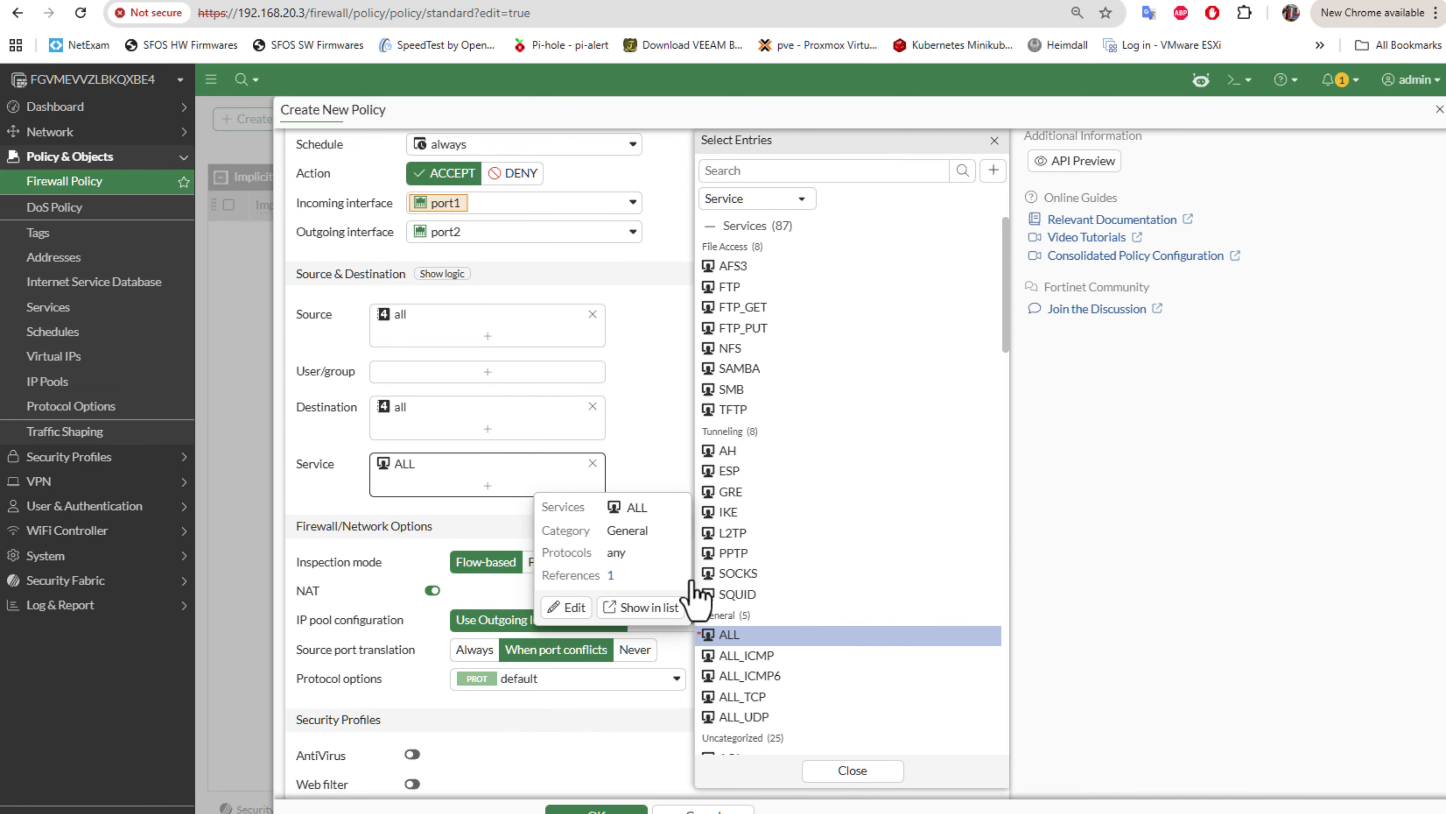
pyautogui.click(660, 445)
pyautogui.scroll(-2, 586, 712)
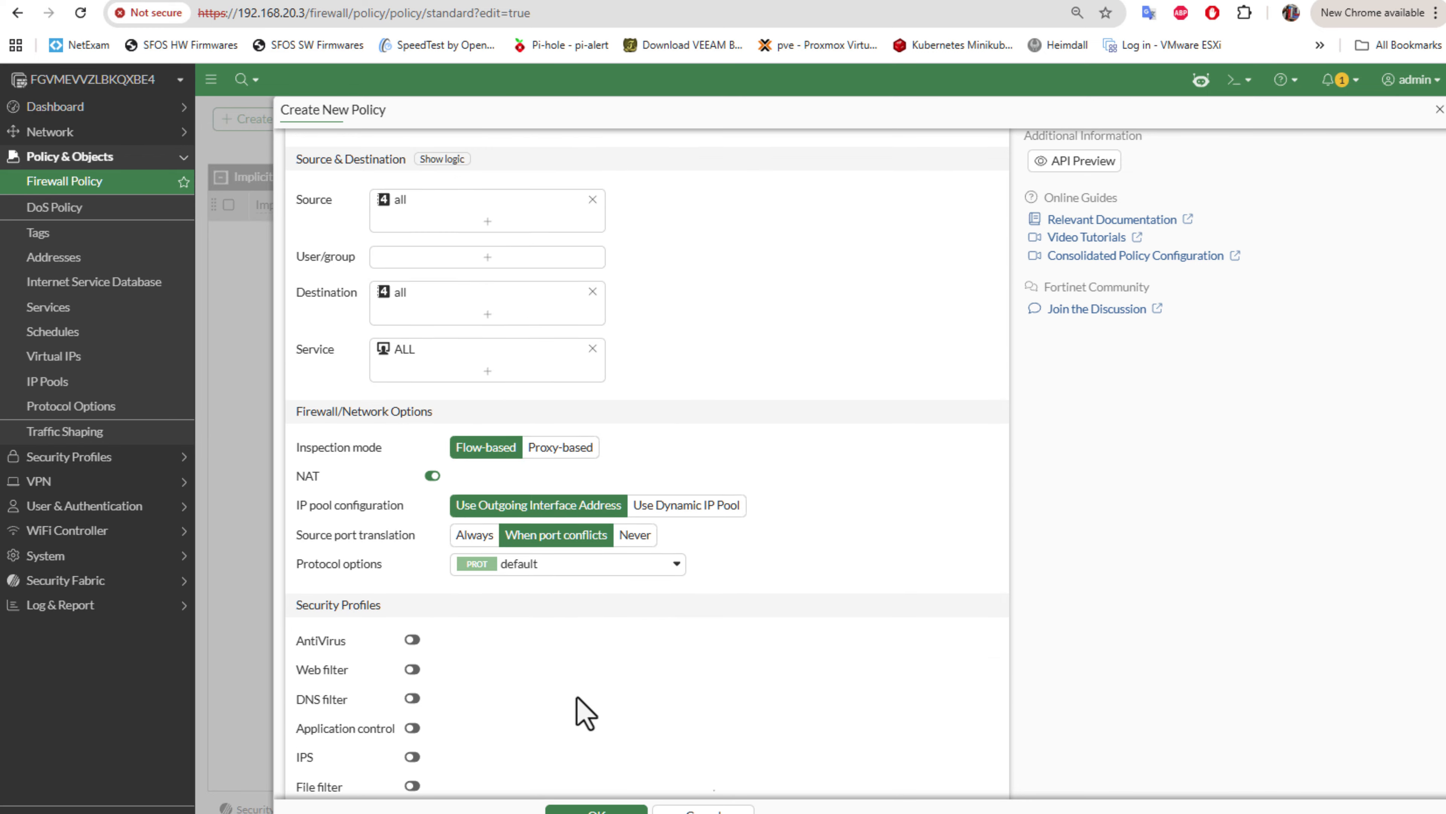
pyautogui.scroll(-6, 585, 712)
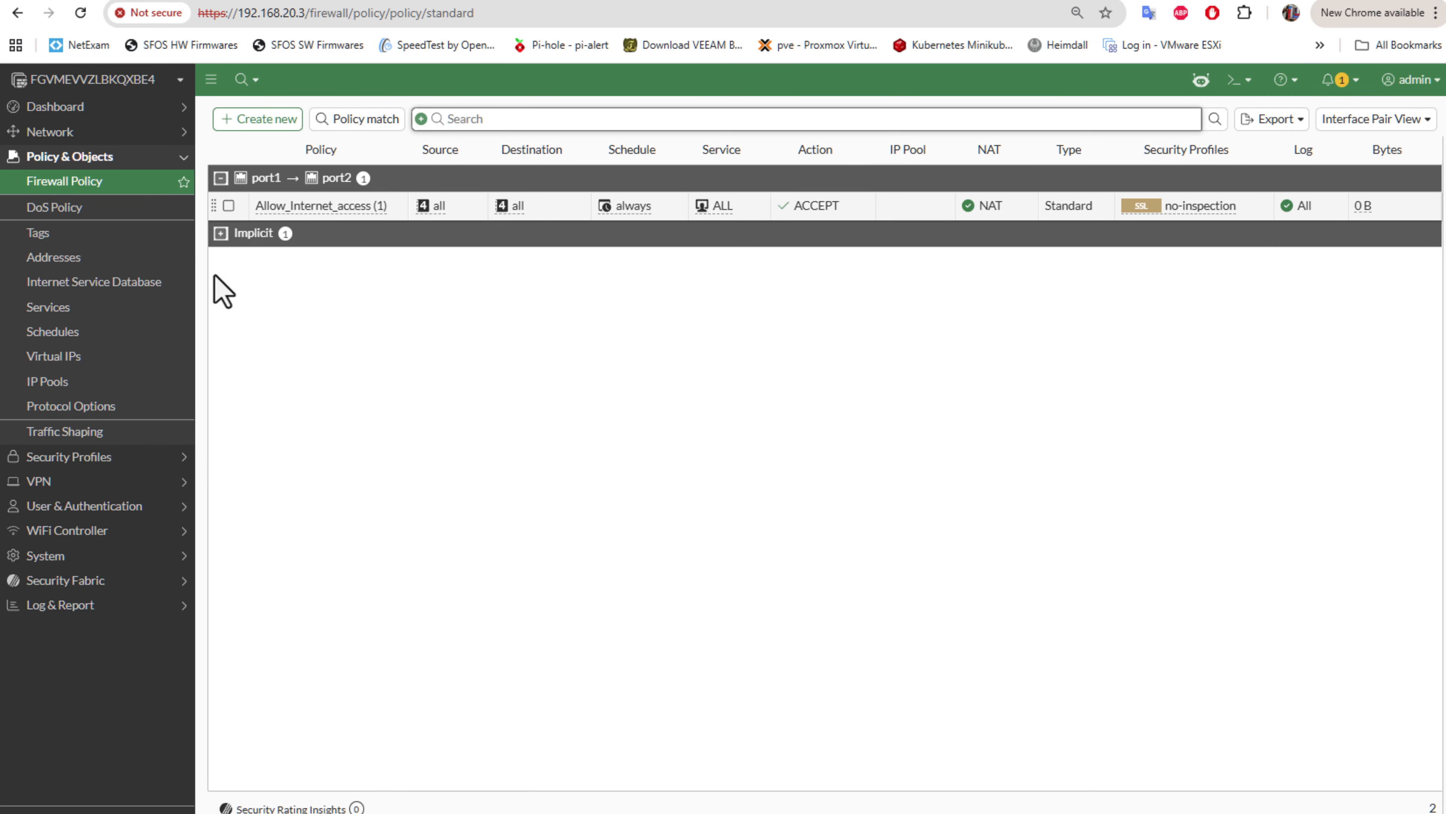
# - Create and save a static default route for destination 0.0.0.0/0.0.0.0 through interface port2, keeping gateway 0.0.0.0
pyautogui.click(86, 132)
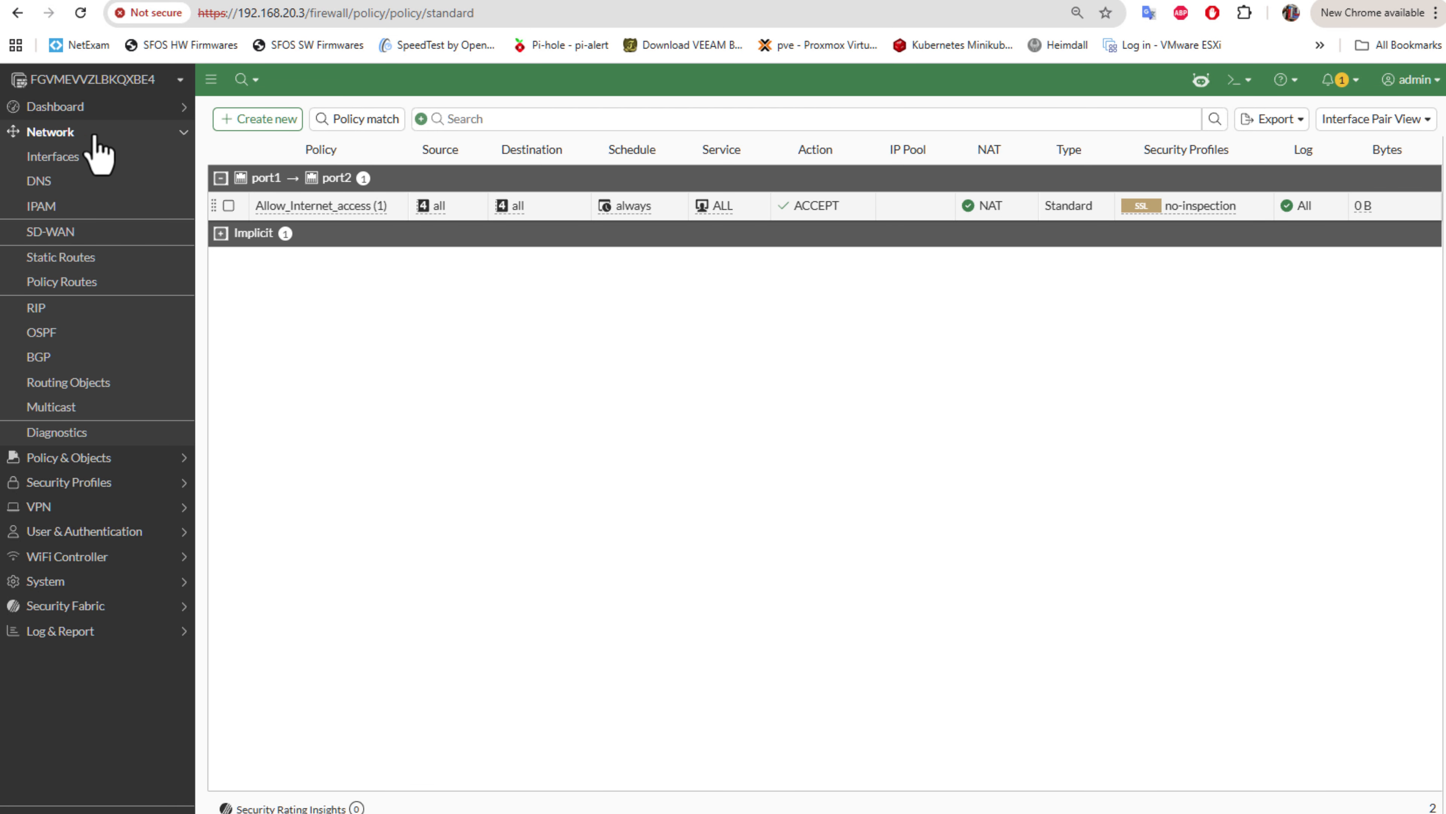
pyautogui.click(74, 259)
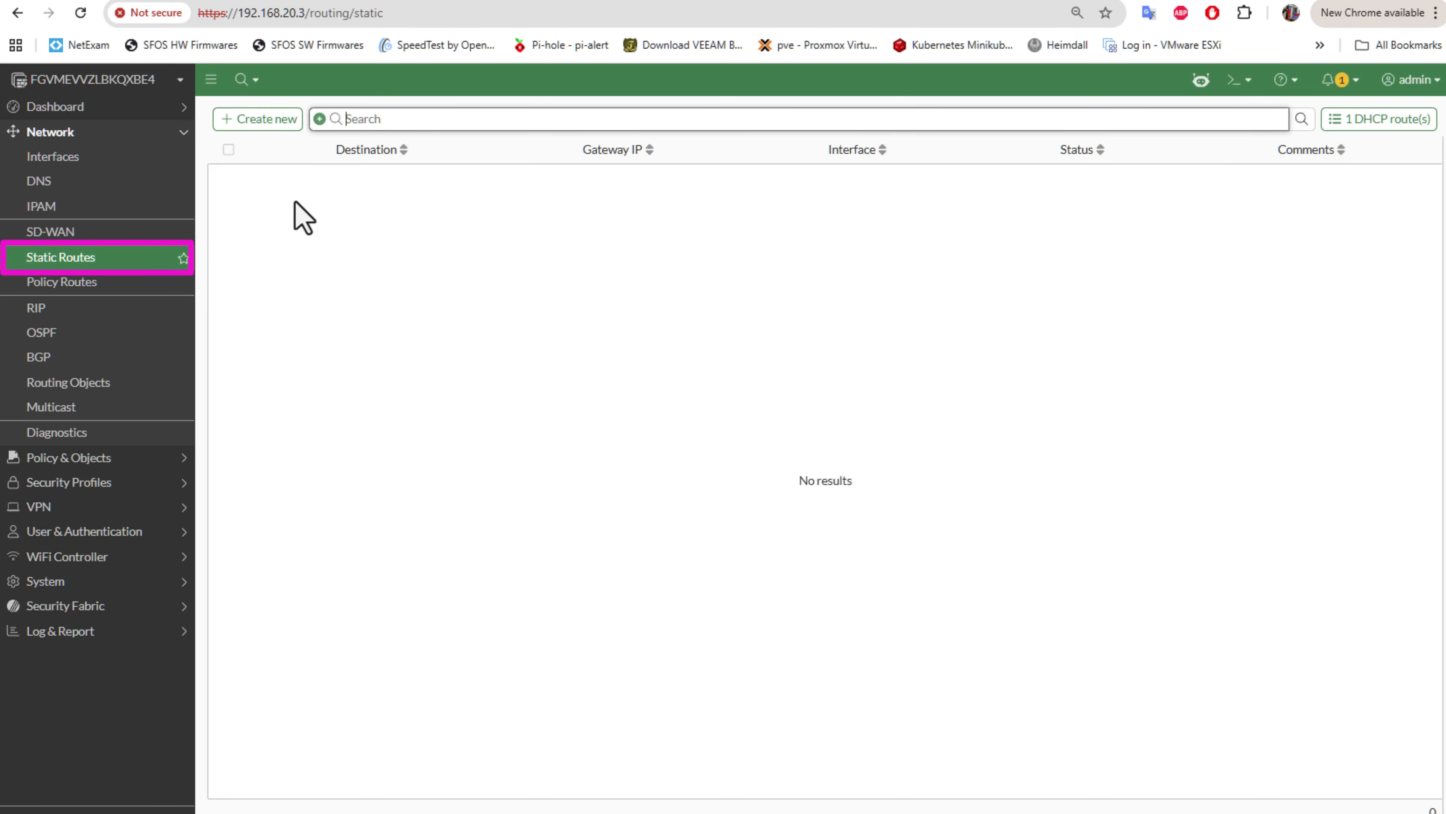
pyautogui.click(256, 120)
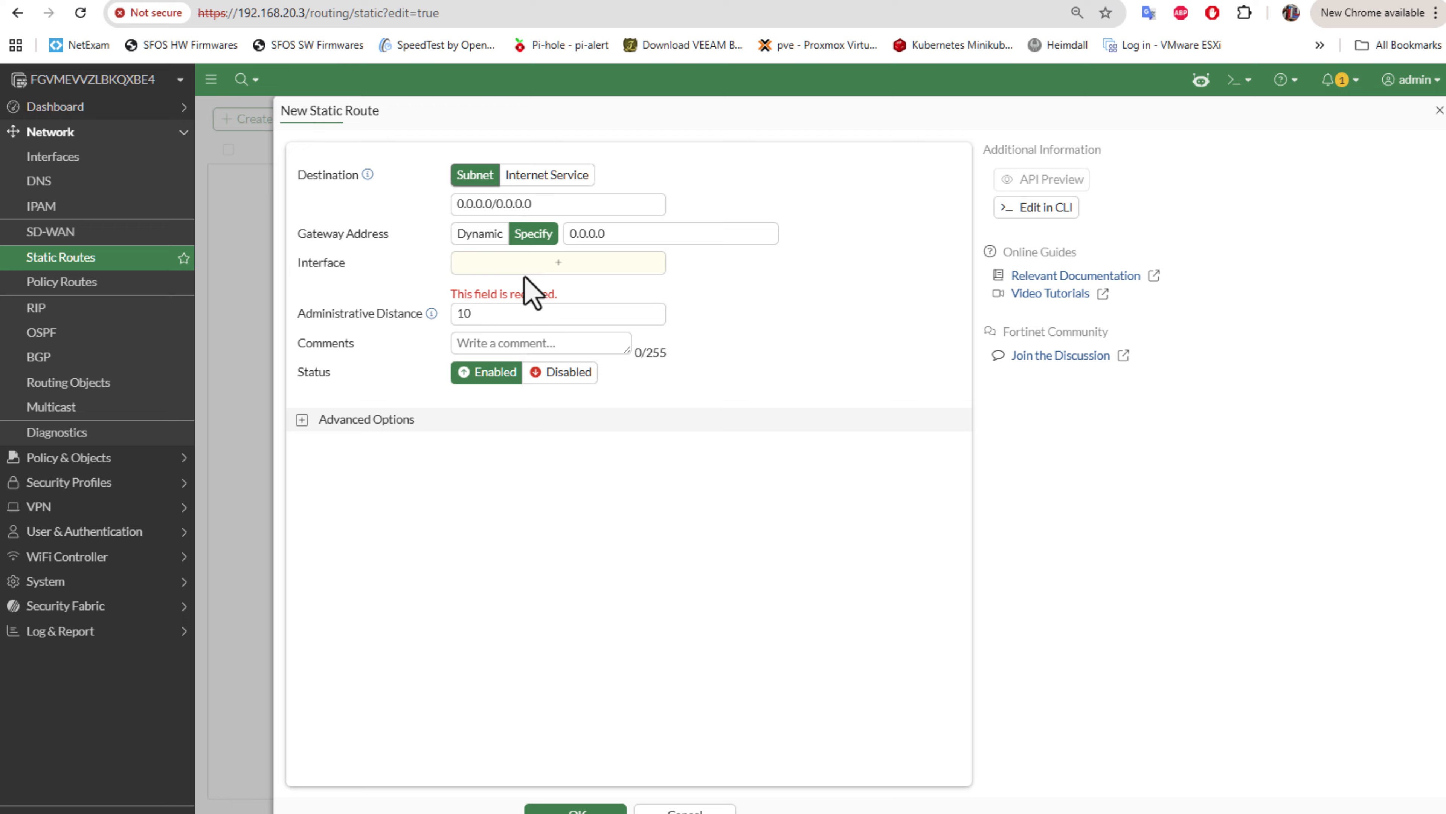
pyautogui.click(559, 268)
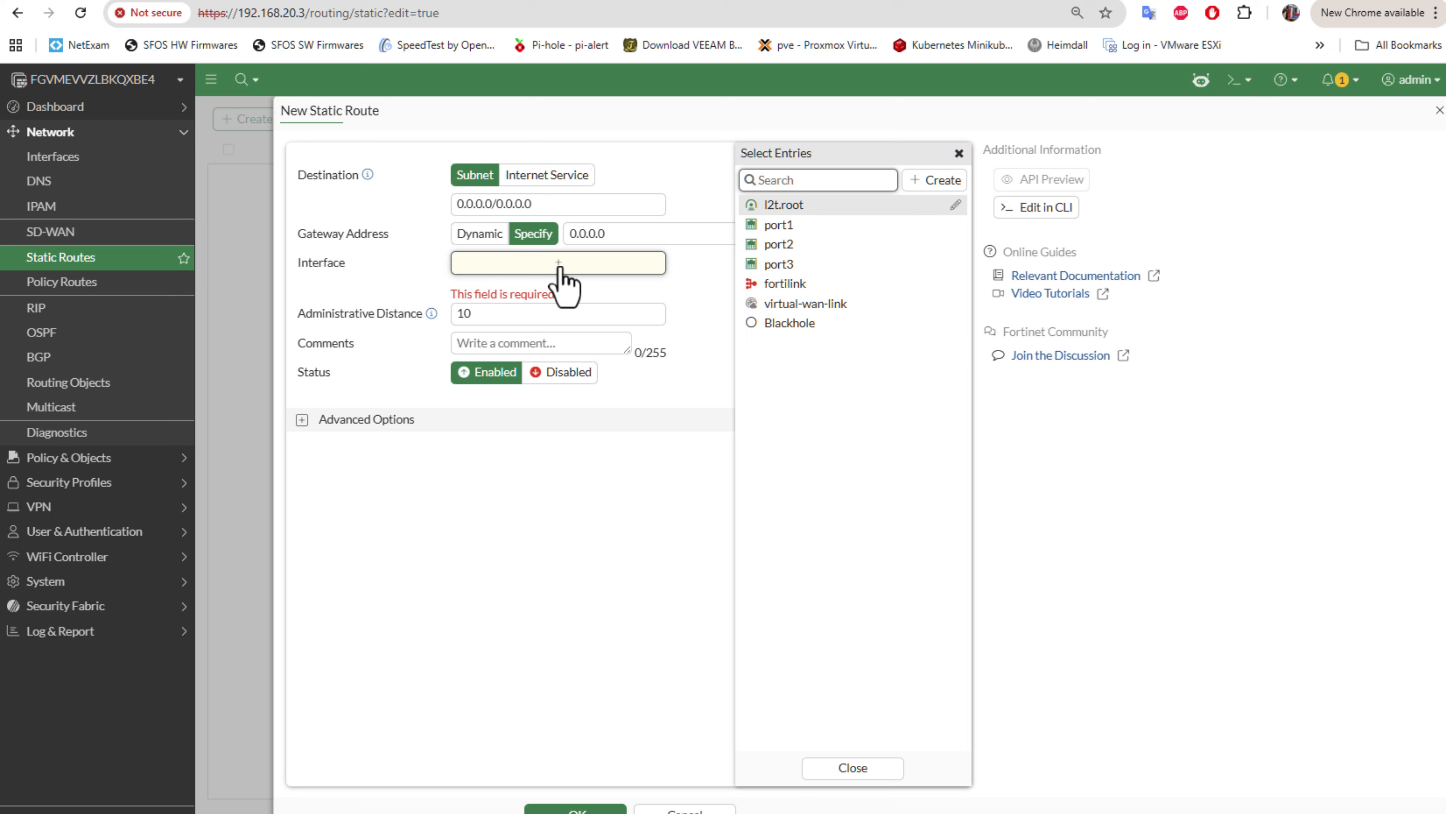
pyautogui.click(796, 244)
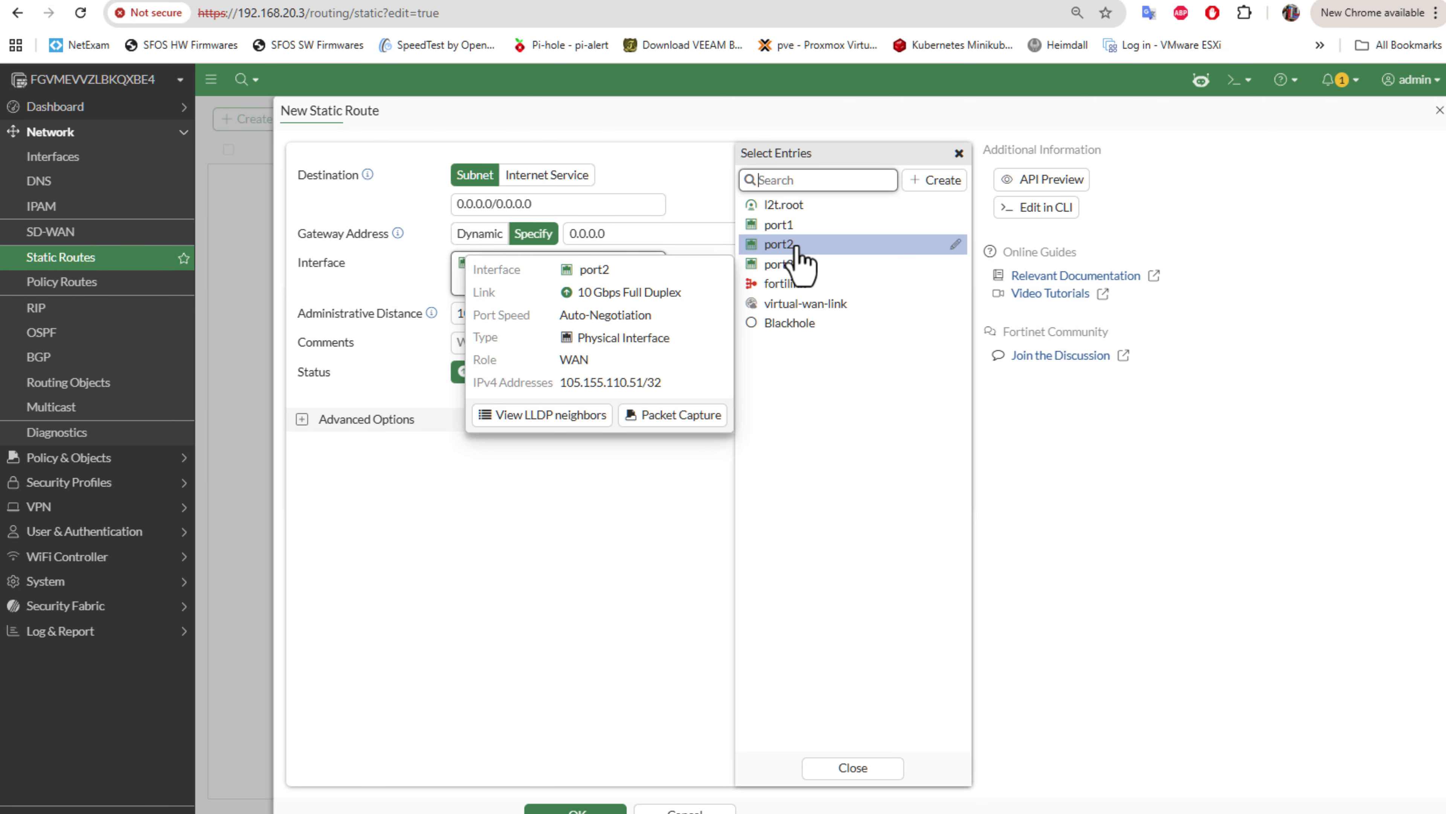
pyautogui.click(857, 770)
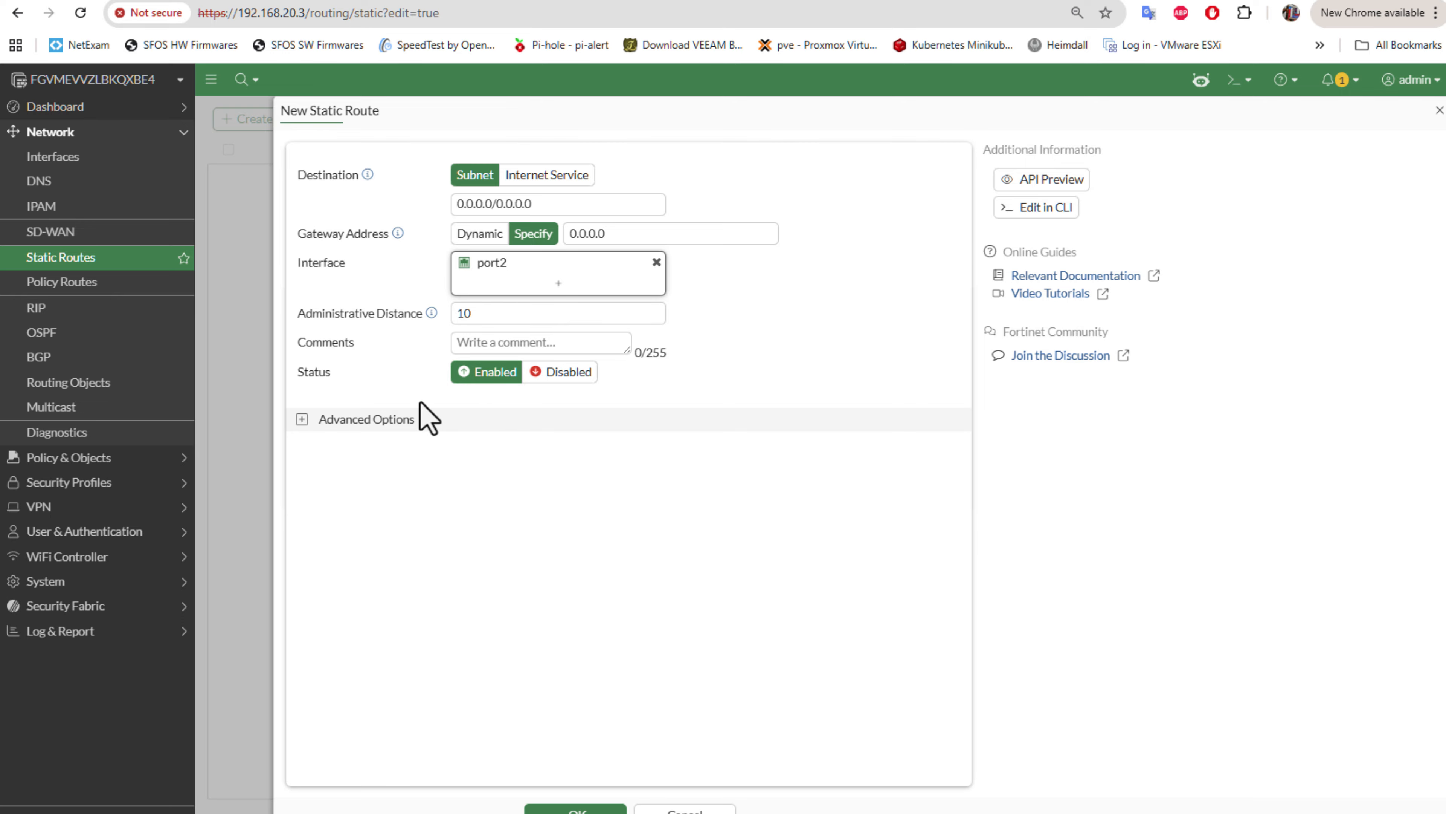
pyautogui.click(572, 808)
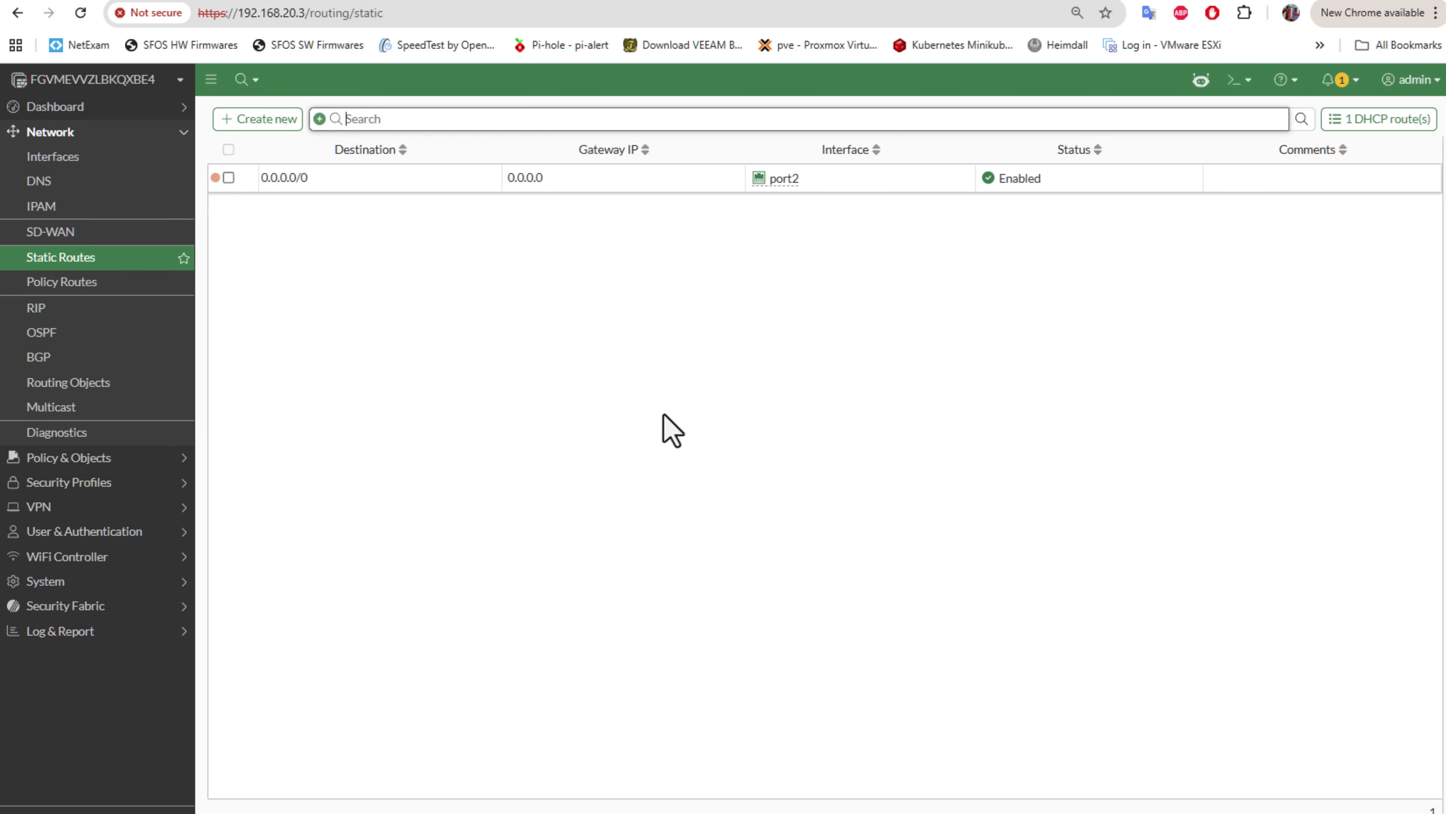
# - Return to the FortiGate firewall policies and show the traffic logs matching the Allow_Internet_access policy
pyautogui.click(85, 462)
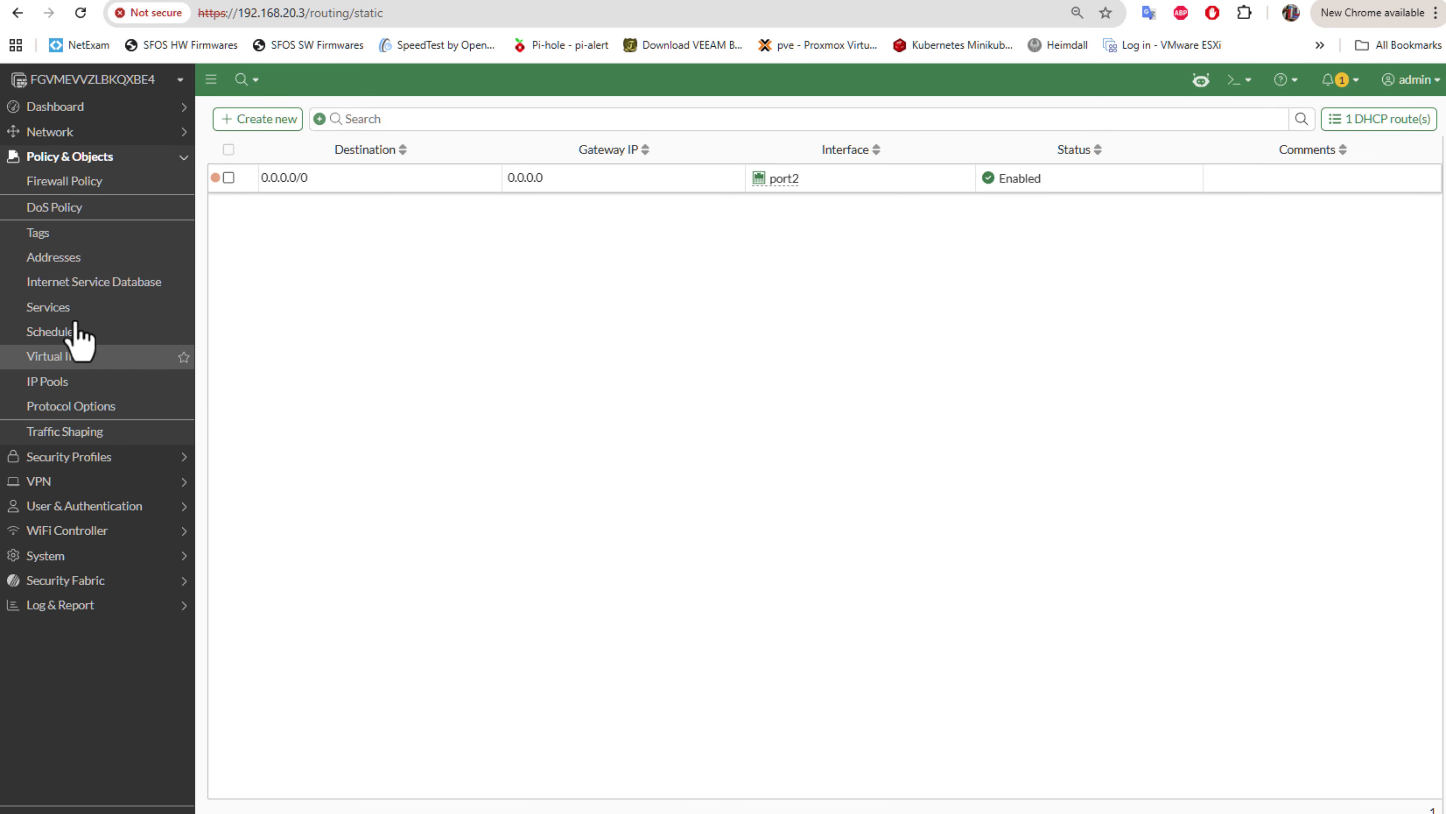
pyautogui.click(76, 183)
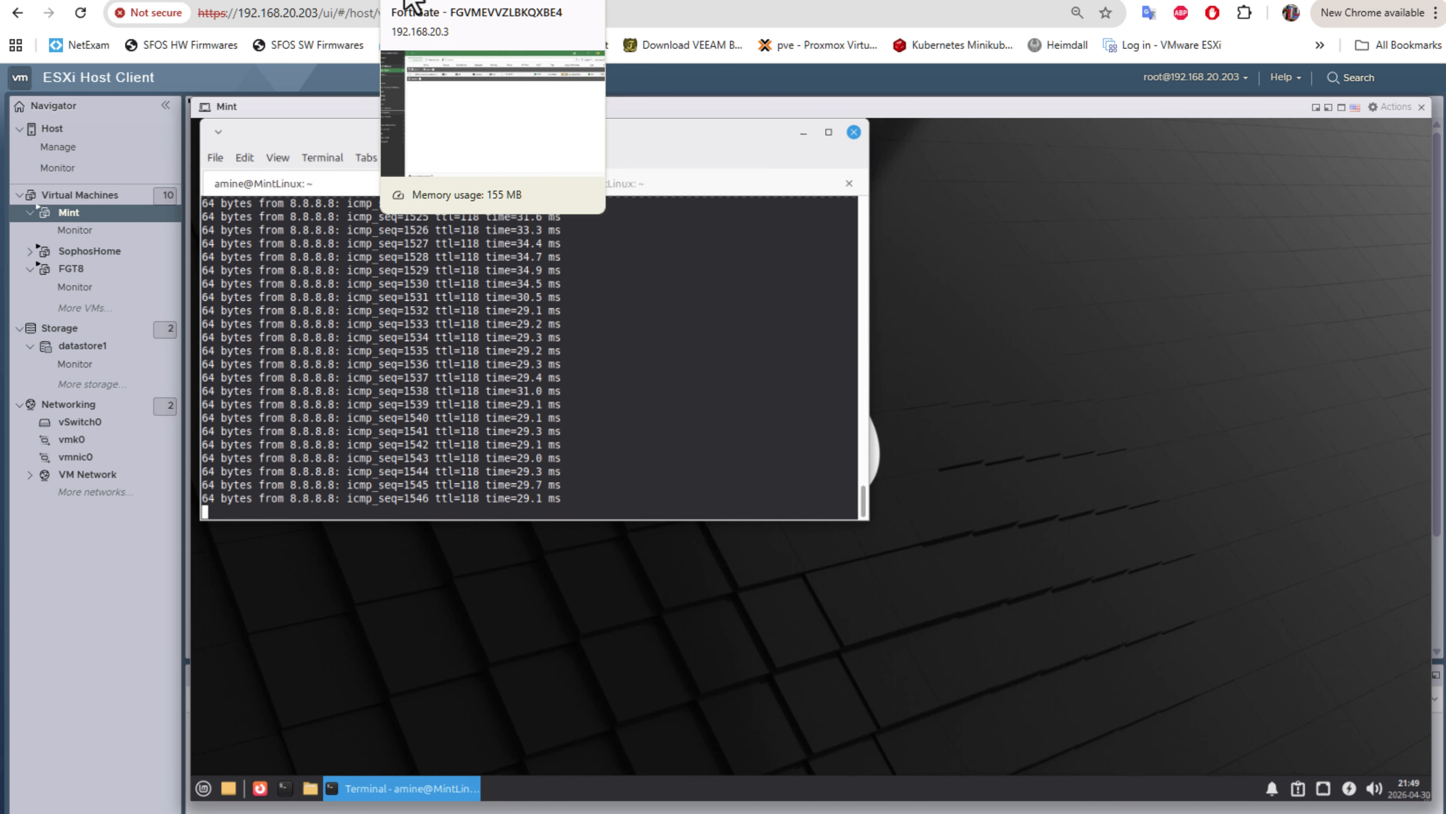
pyautogui.click(412, 3)
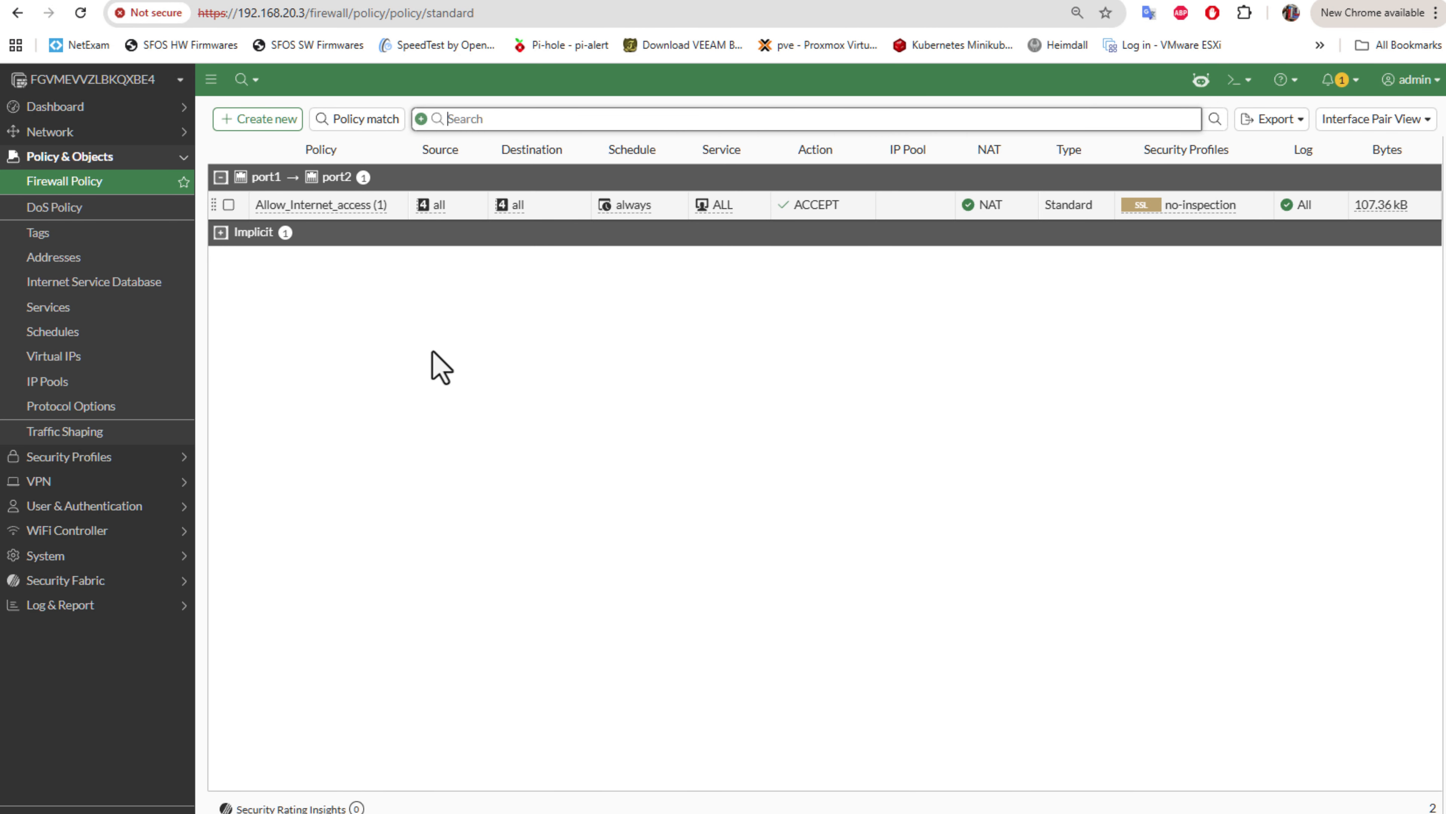
pyautogui.rightClick(297, 212)
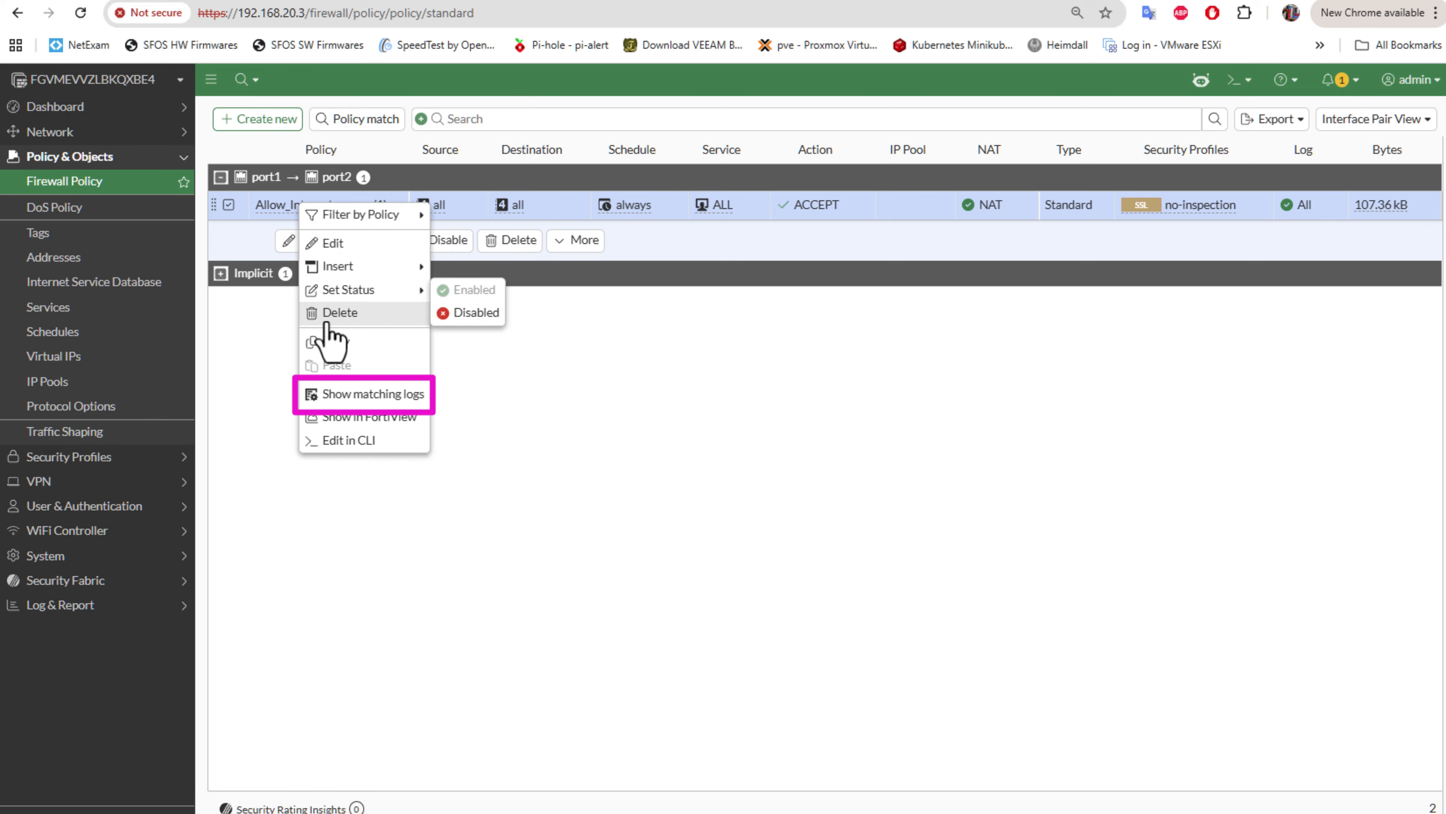
pyautogui.click(399, 395)
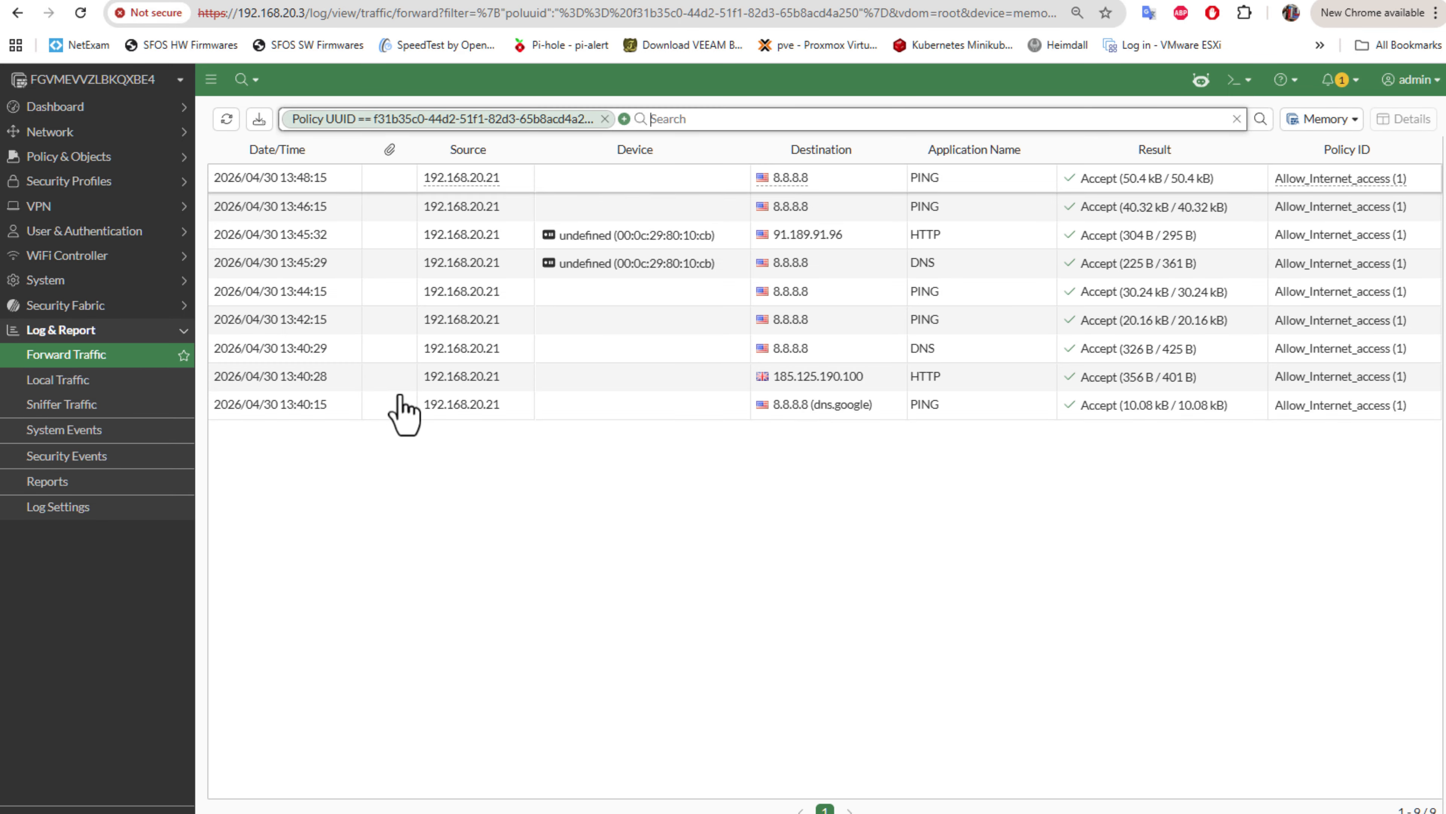